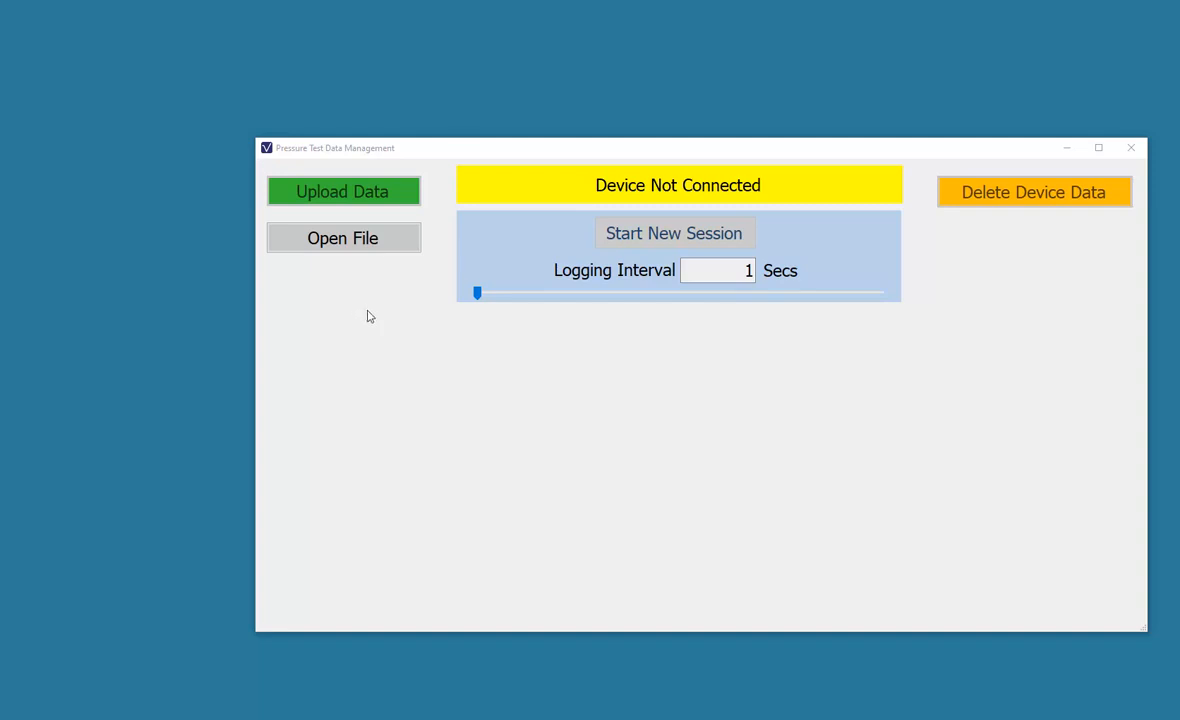
- Open the data file SessionShortTest_SN1555010196.dat from the Documents folder
{"action": "left_click", "coordinate": [367, 254]}
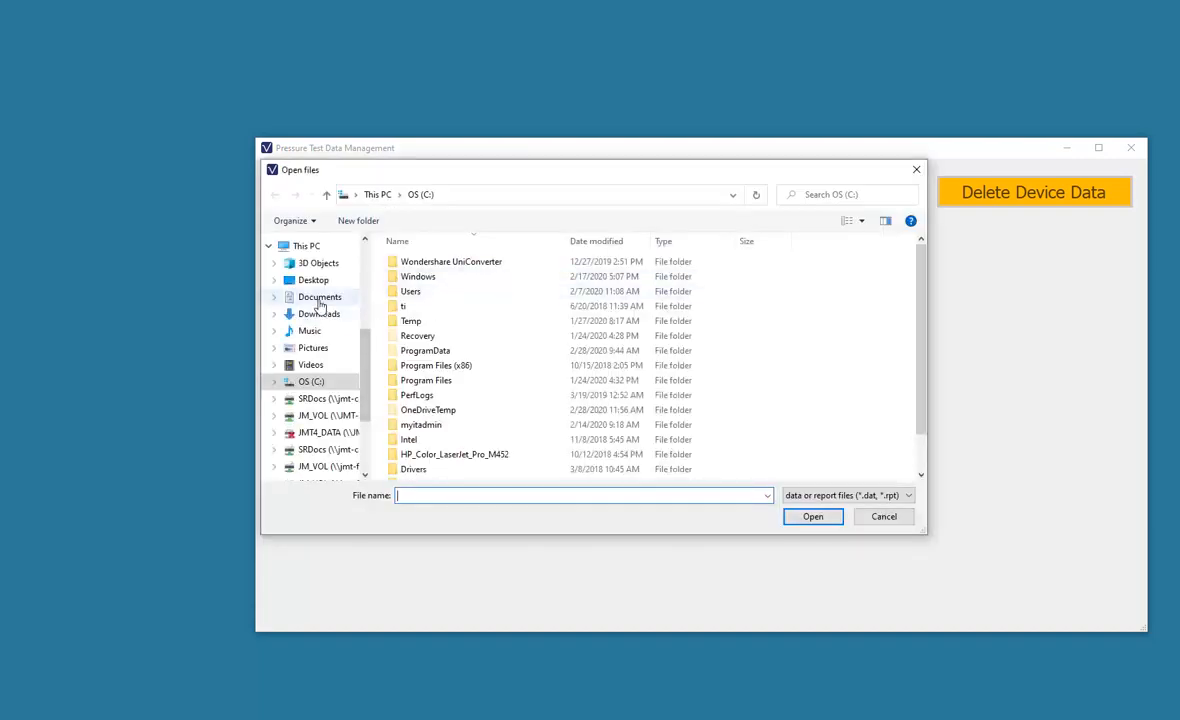
{"action": "left_click", "coordinate": [319, 299]}
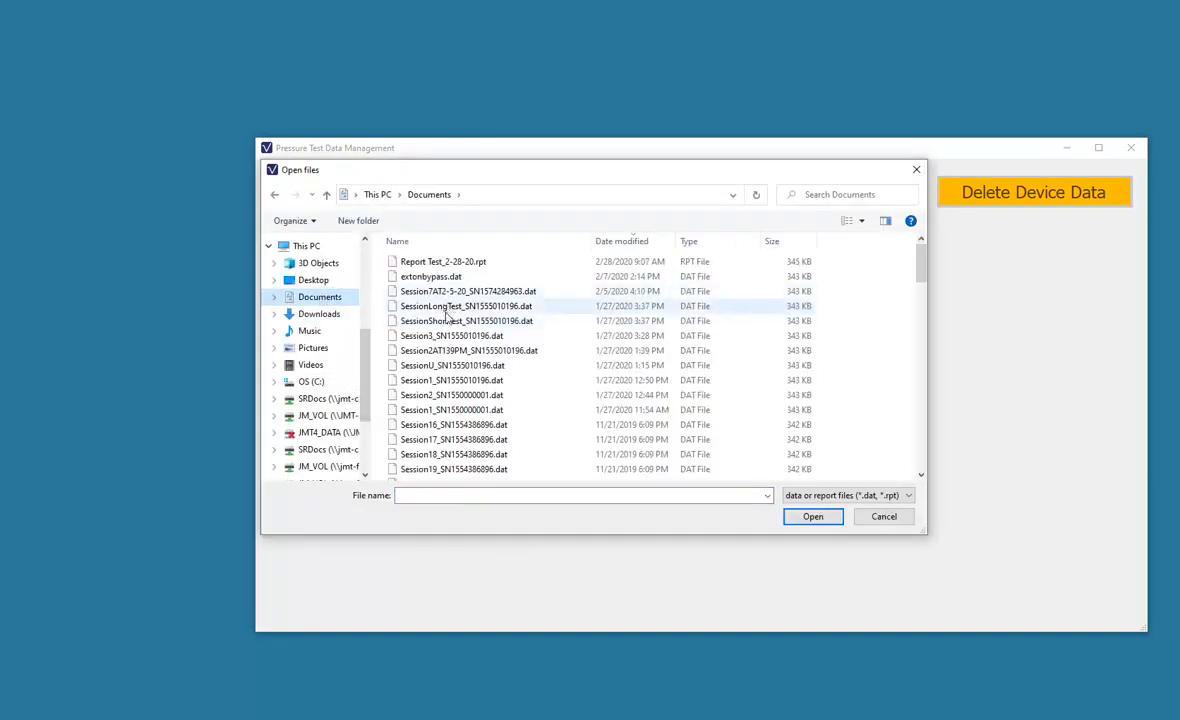
{"action": "left_click", "coordinate": [450, 321]}
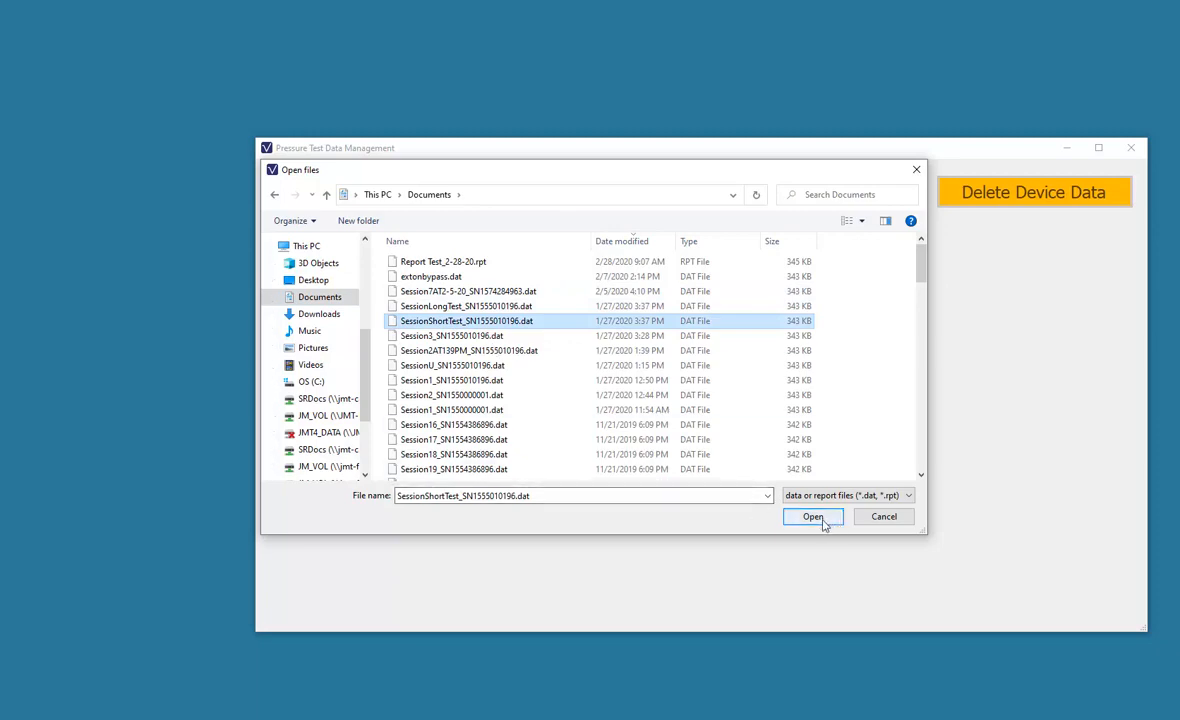
{"action": "left_click", "coordinate": [815, 517]}
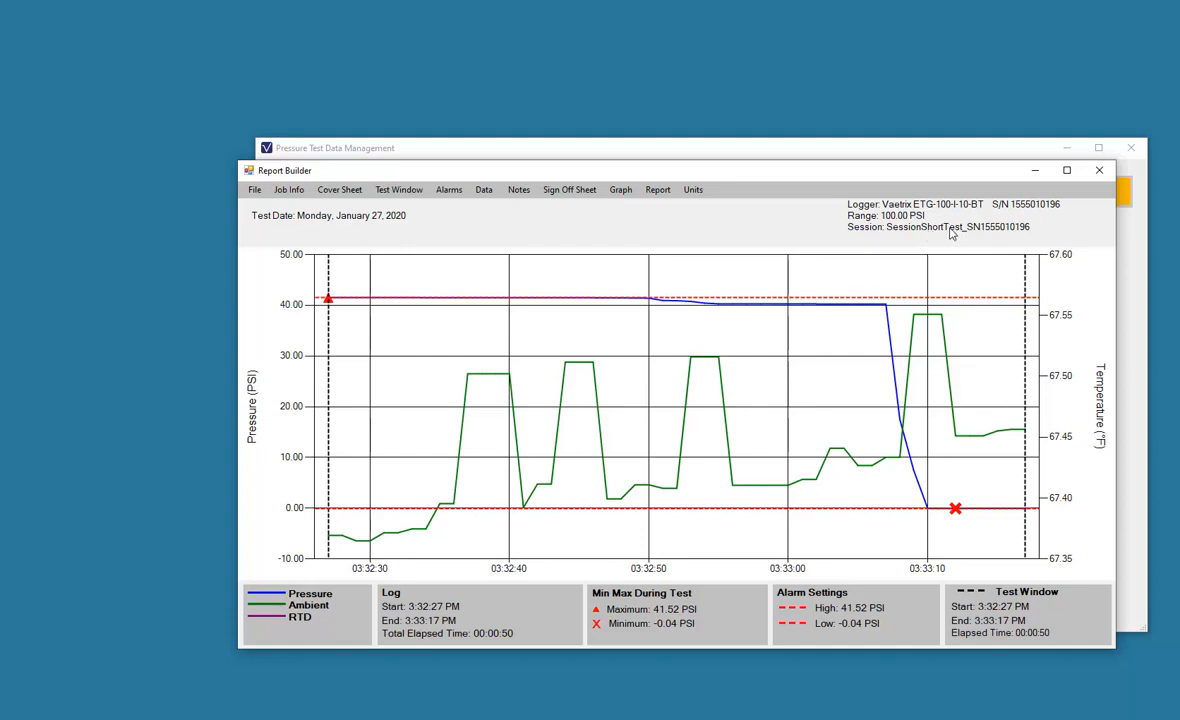
{"action": "left_click", "coordinate": [255, 191]}
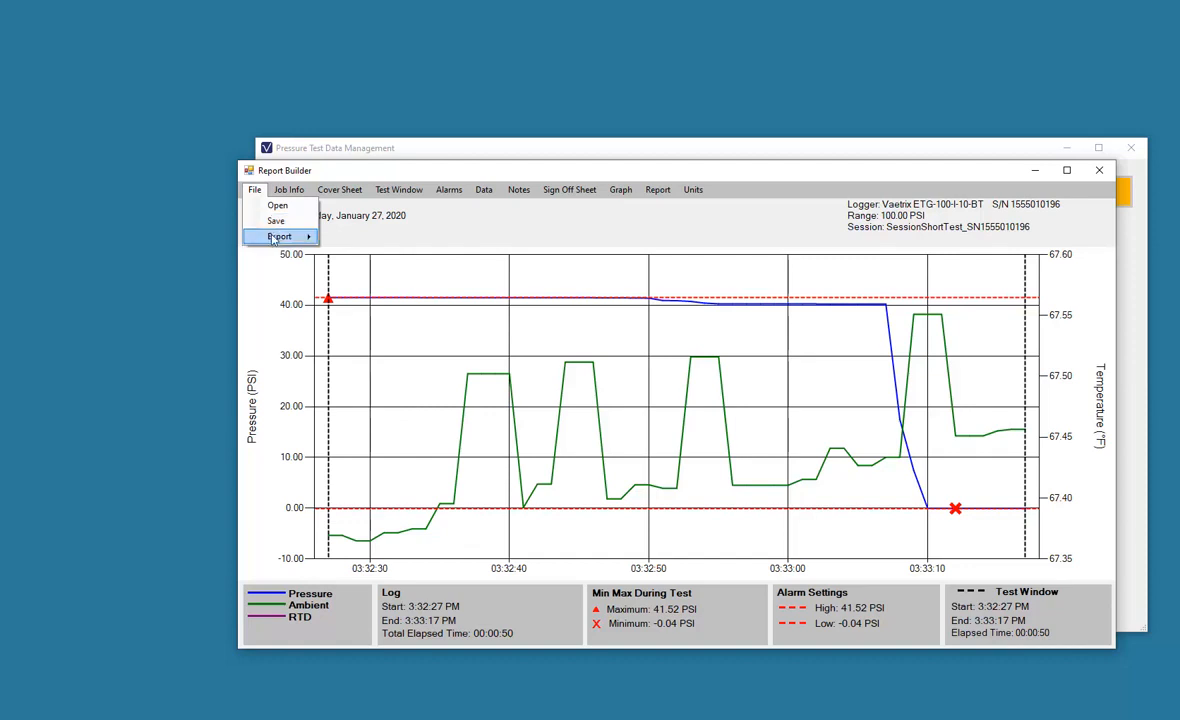
{"action": "mouse_move", "coordinate": [272, 239]}
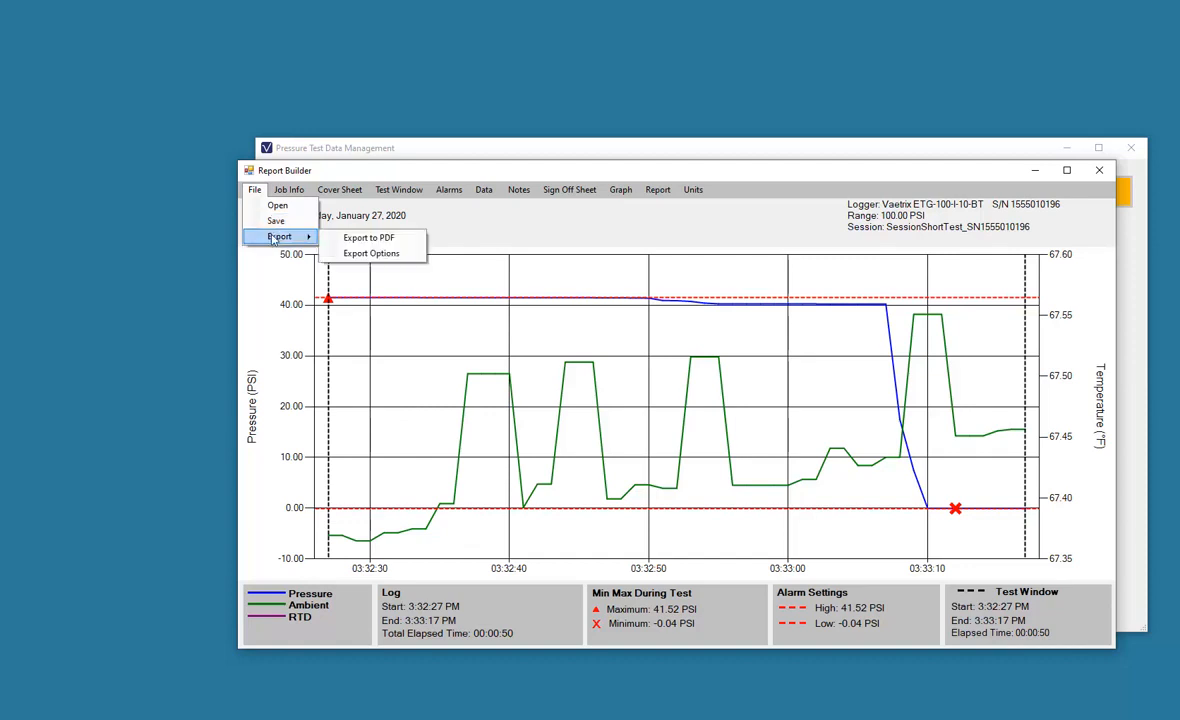
- In the job information, enter the job title Test Hydro, the client Vaetrix Engineering and the project title 2" Main Test
{"action": "left_click", "coordinate": [303, 192]}
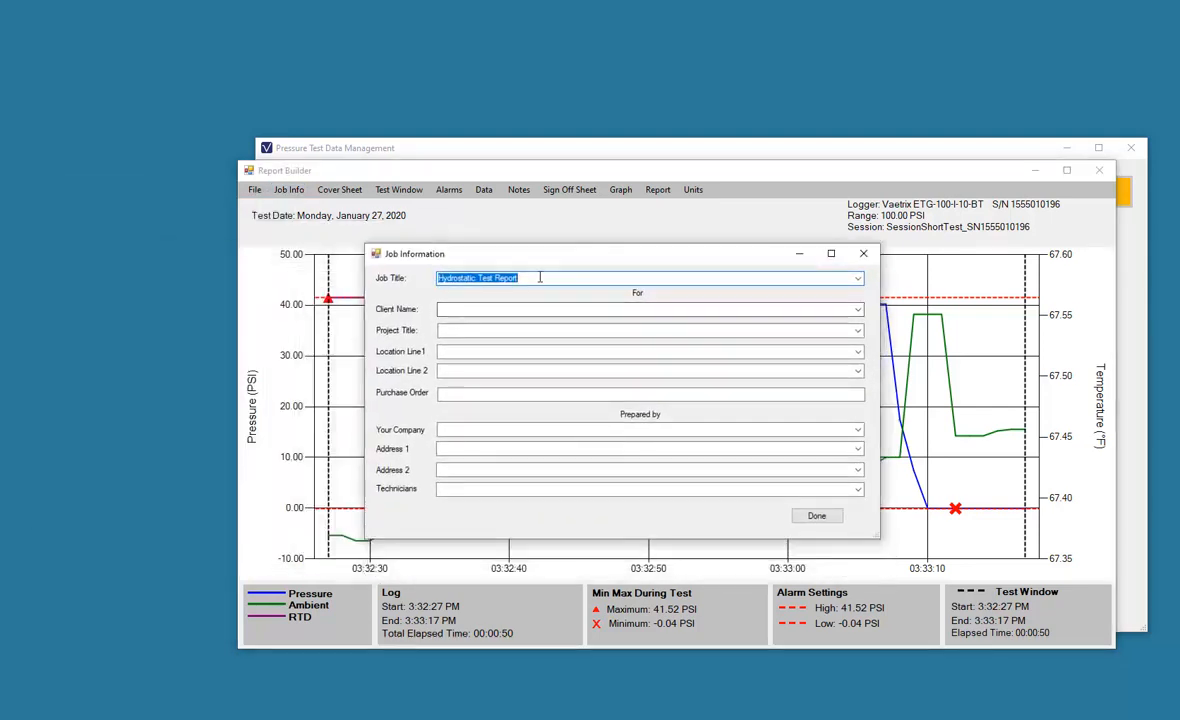
{"action": "type", "text": "Test Hydro"}
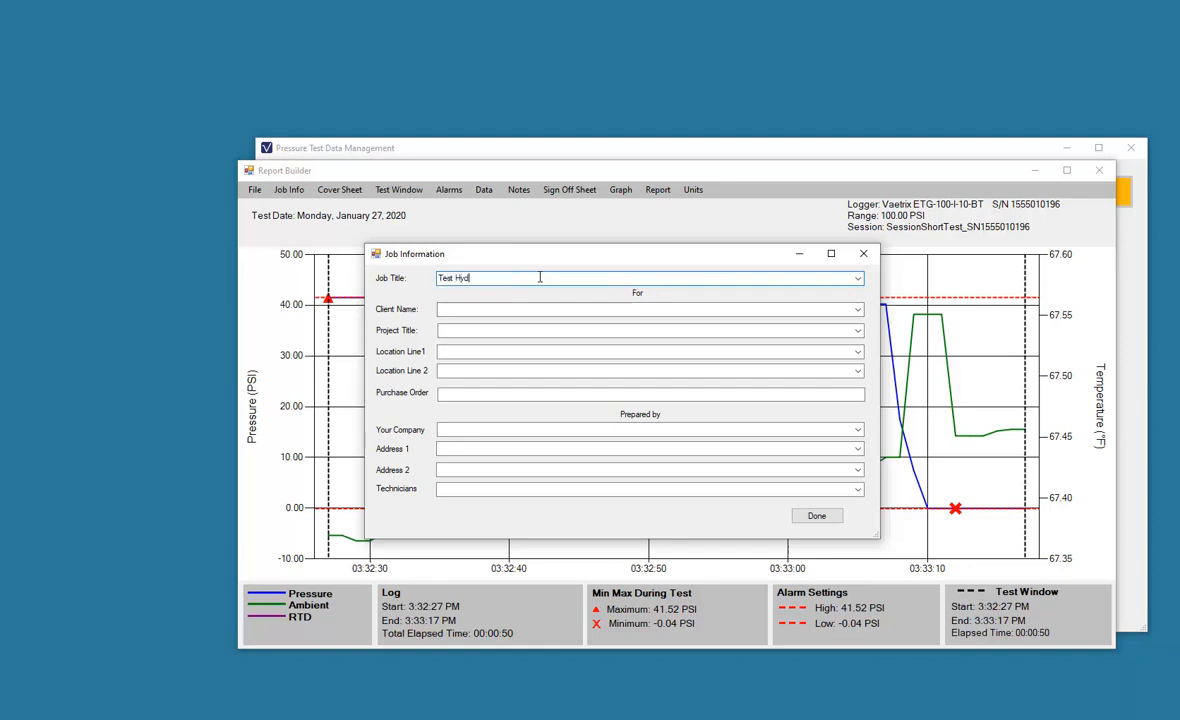
{"action": "left_click", "coordinate": [857, 310]}
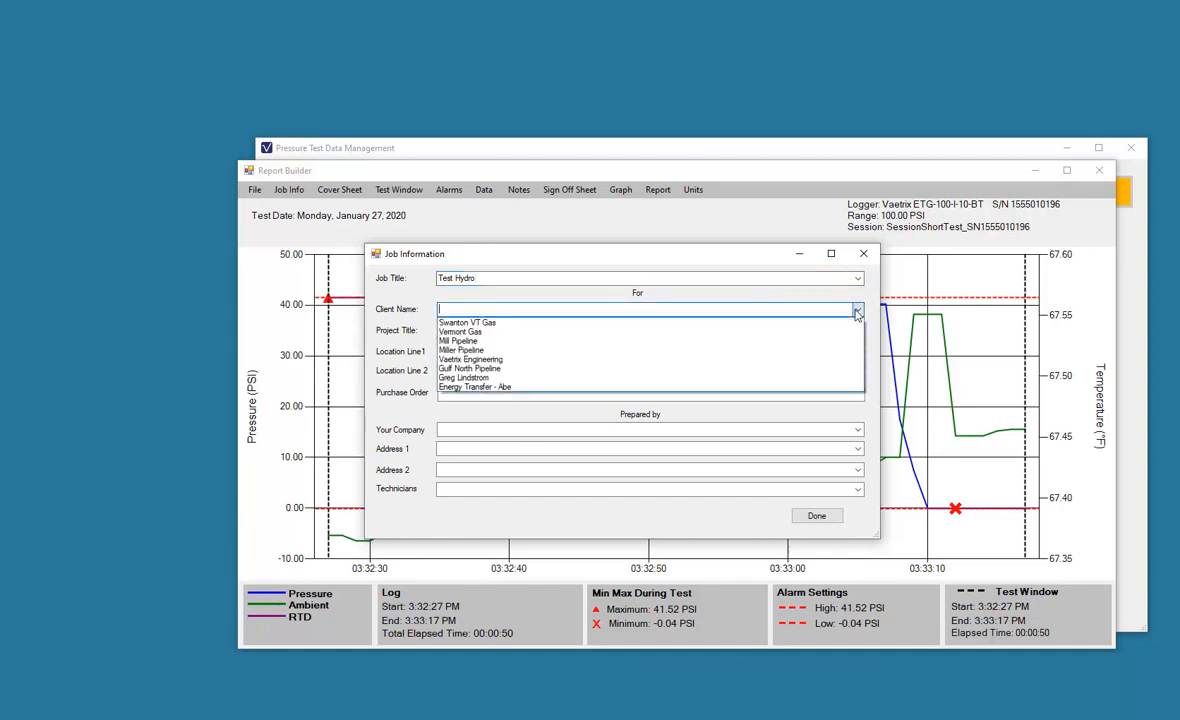
{"action": "left_click", "coordinate": [826, 359]}
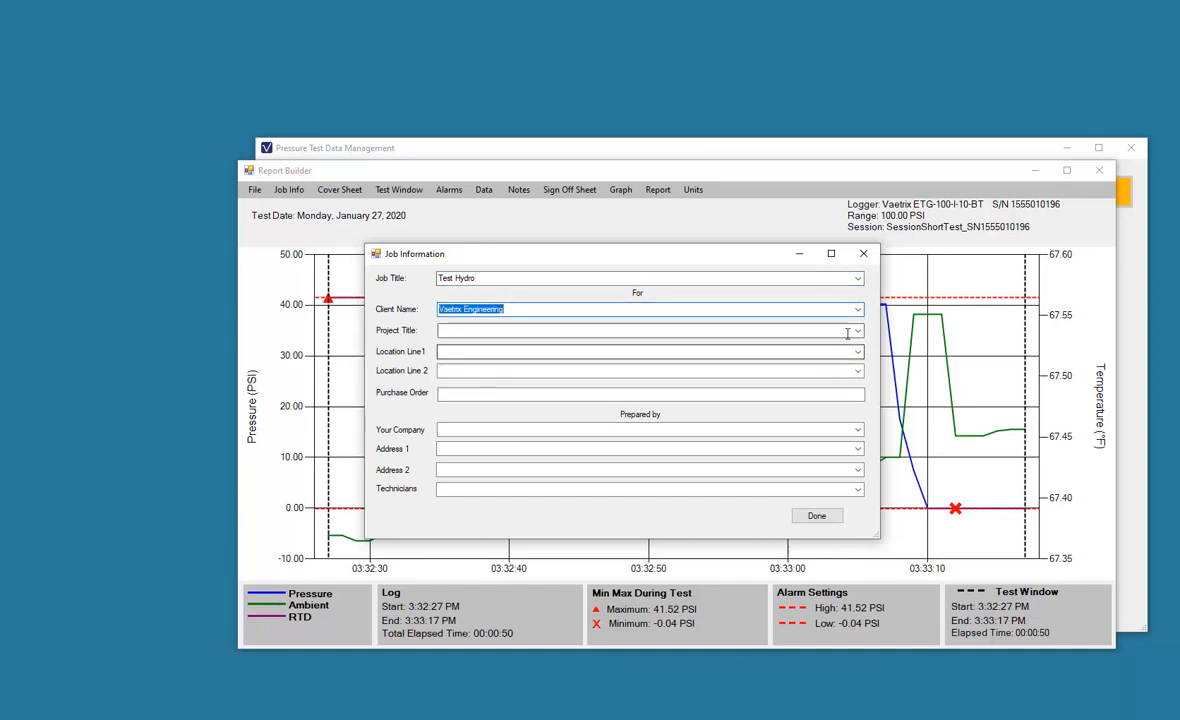
{"action": "left_click", "coordinate": [857, 331]}
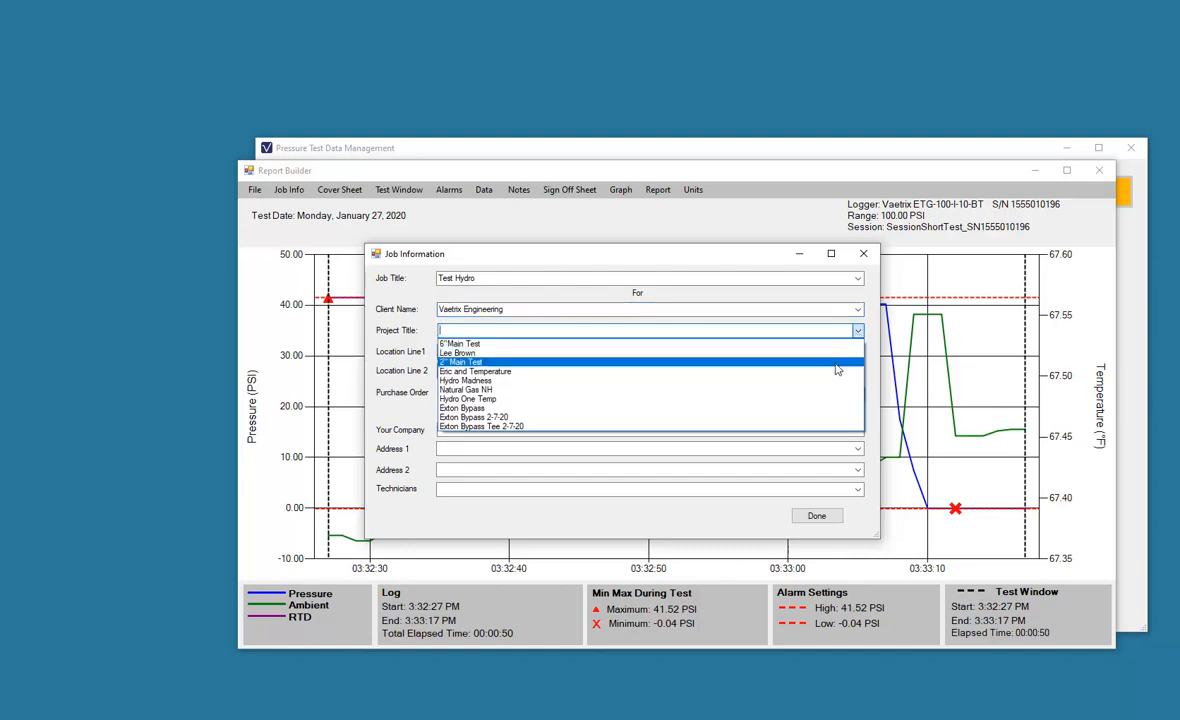
{"action": "left_click", "coordinate": [837, 362]}
- Fill in both location lines with the saved job address and enter the purchase order number
{"action": "left_click", "coordinate": [857, 351]}
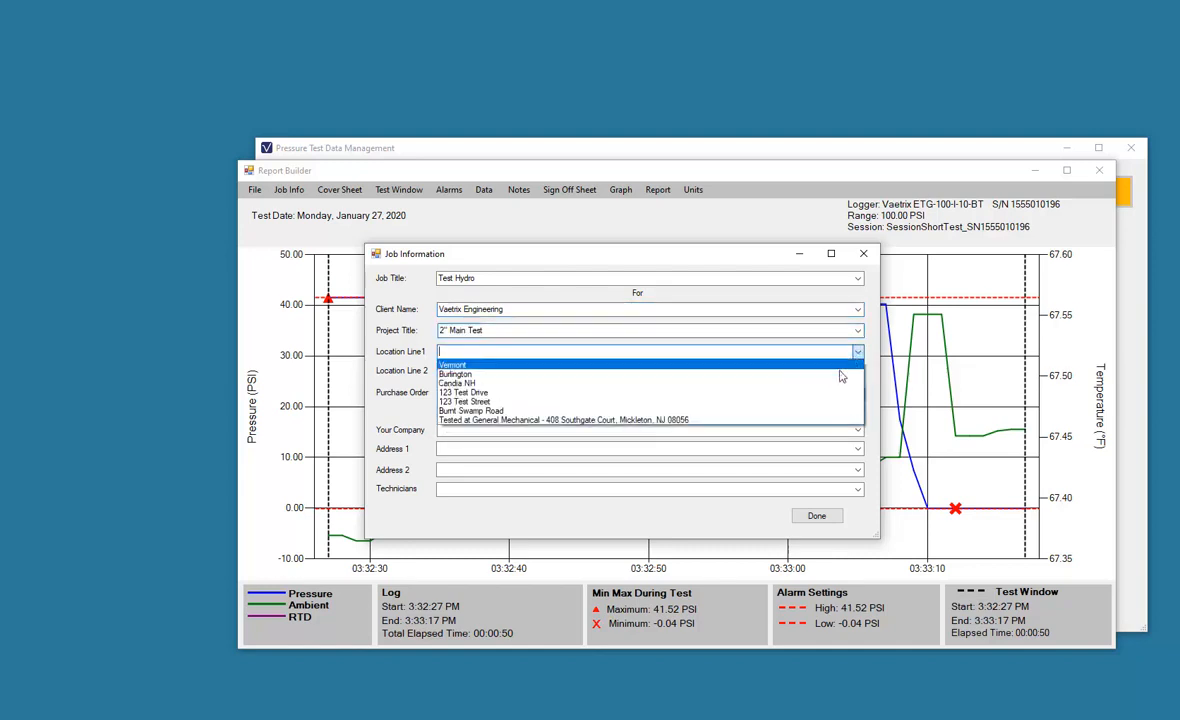
{"action": "left_click", "coordinate": [840, 393]}
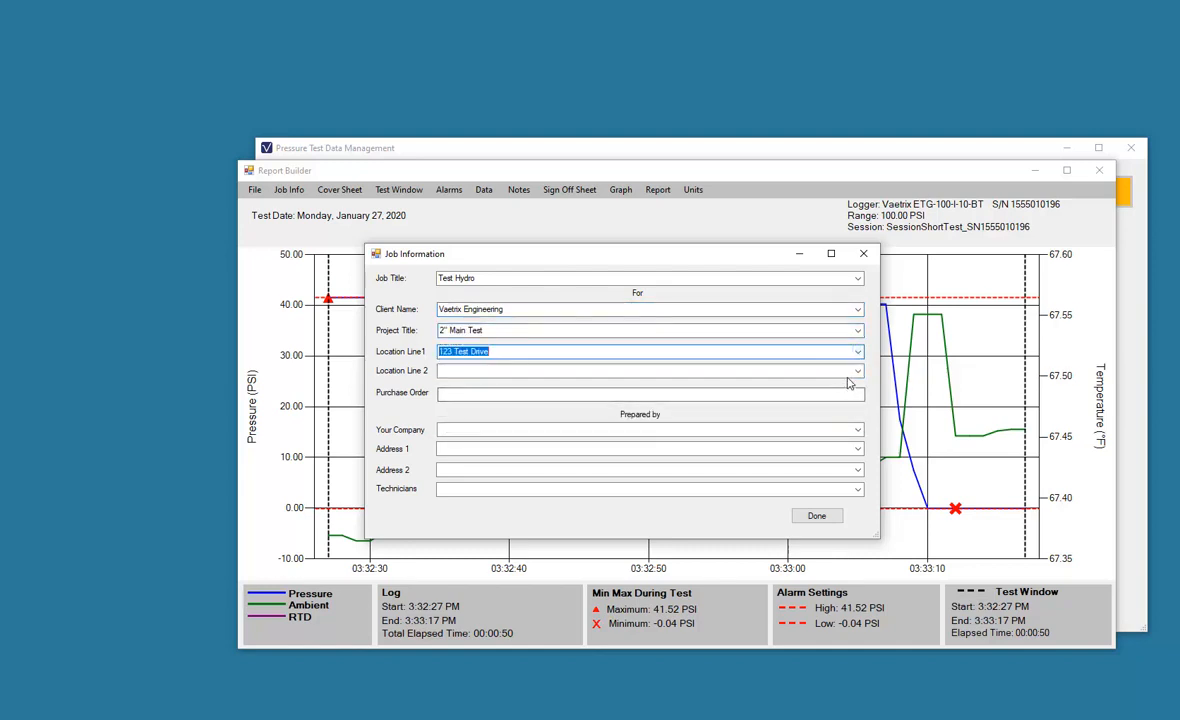
{"action": "left_click", "coordinate": [856, 372]}
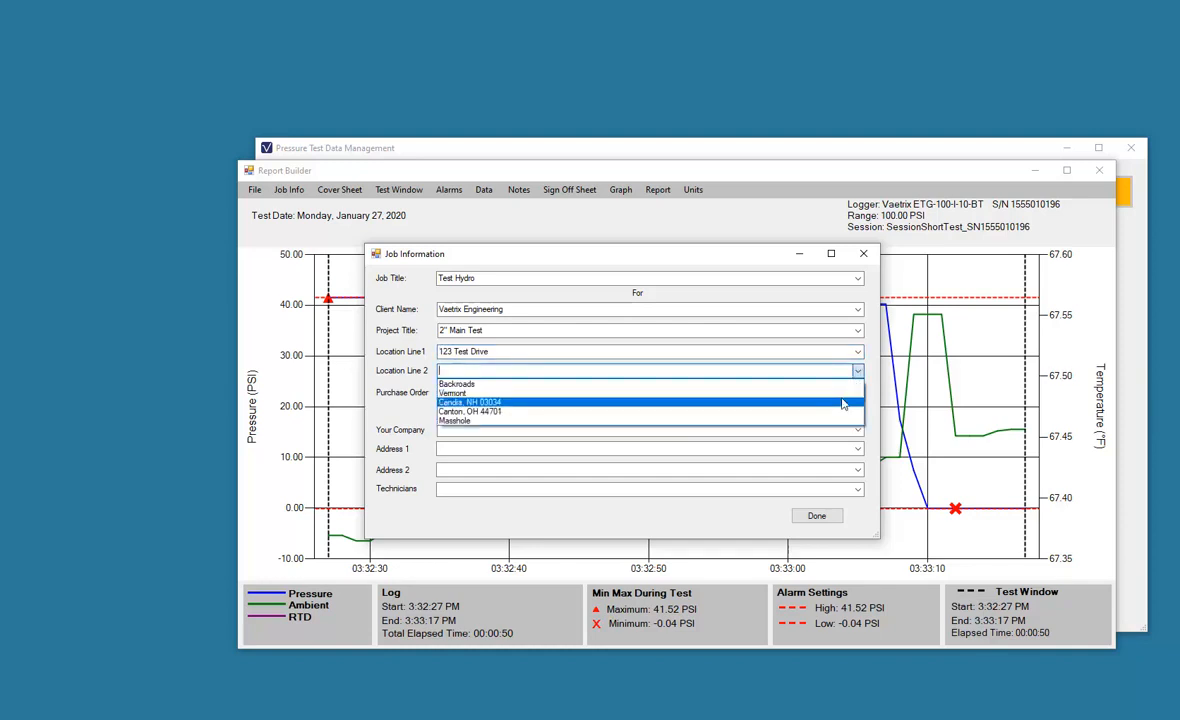
{"action": "left_click", "coordinate": [842, 403]}
{"action": "left_click", "coordinate": [572, 393]}
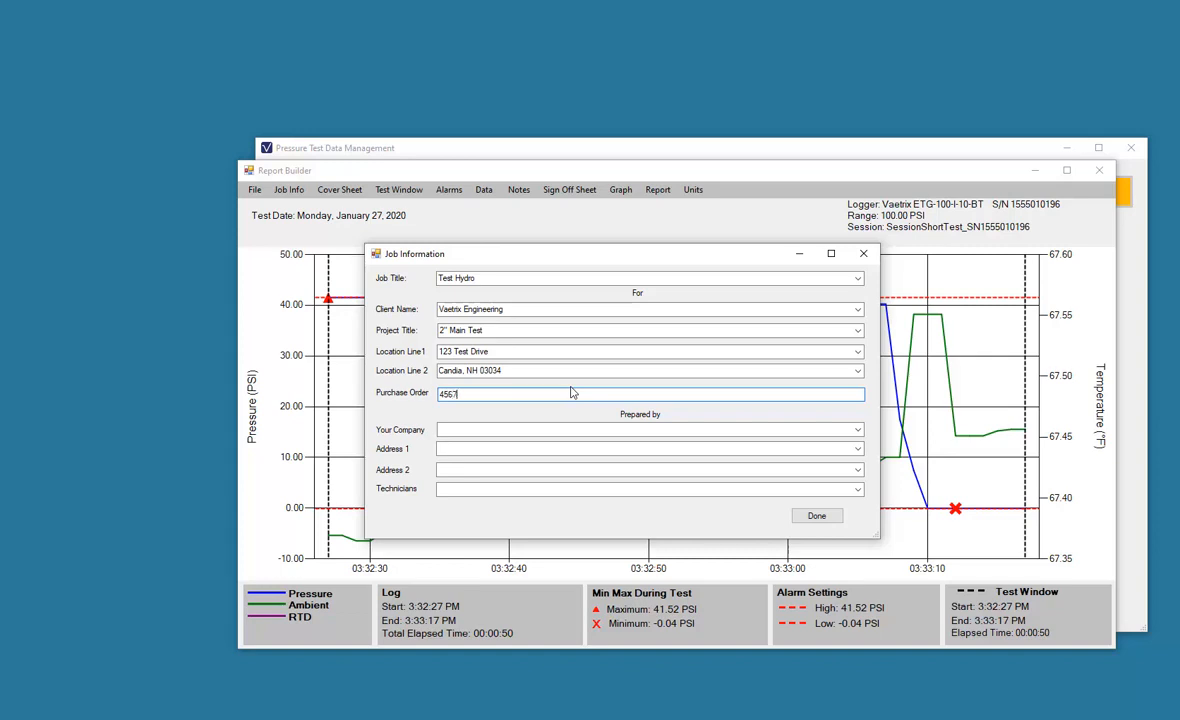
- Choose Vaetrix Engineering as the preparing company, fill in its two address lines and the technician's name, and save the job information
{"action": "left_click", "coordinate": [857, 430]}
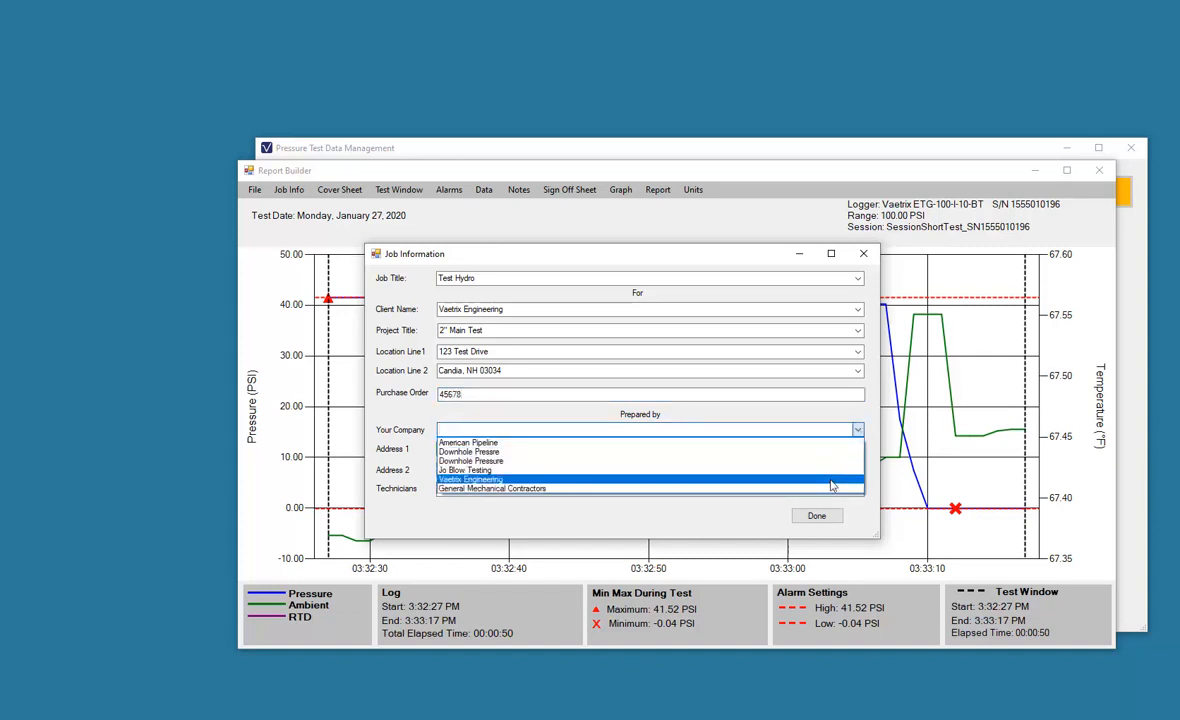
{"action": "left_click", "coordinate": [831, 485]}
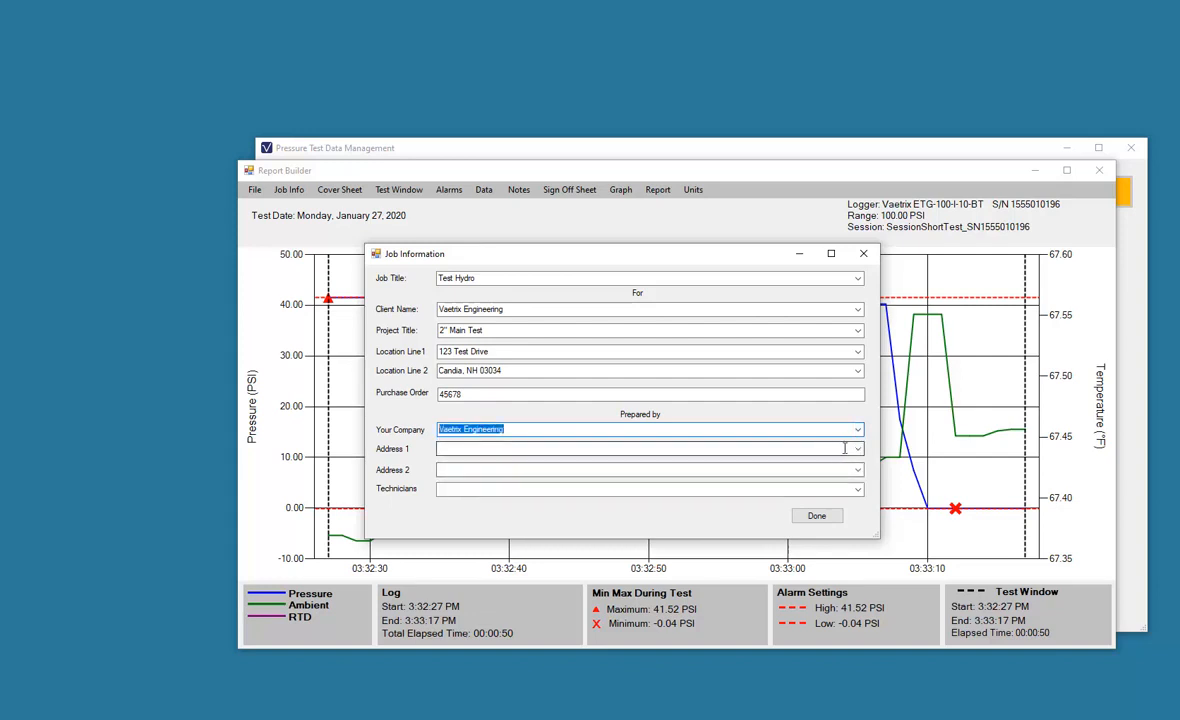
{"action": "left_click", "coordinate": [850, 449]}
{"action": "left_click", "coordinate": [857, 450]}
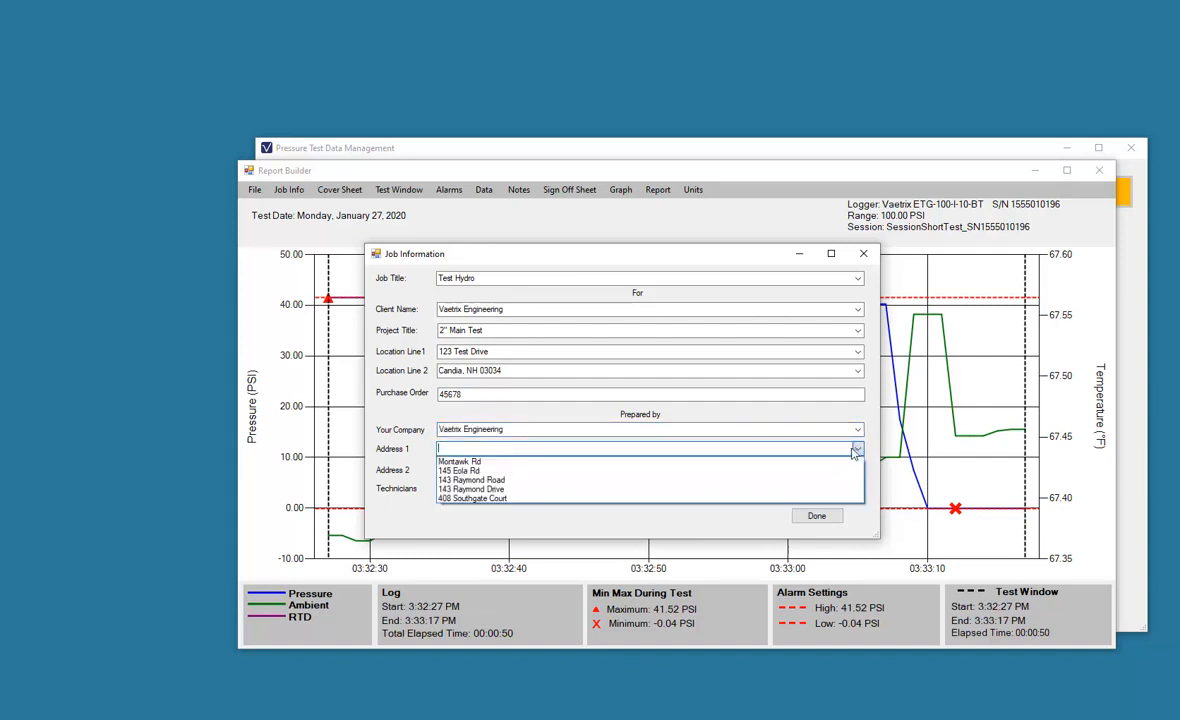
{"action": "left_click", "coordinate": [844, 470]}
{"action": "left_click", "coordinate": [857, 470]}
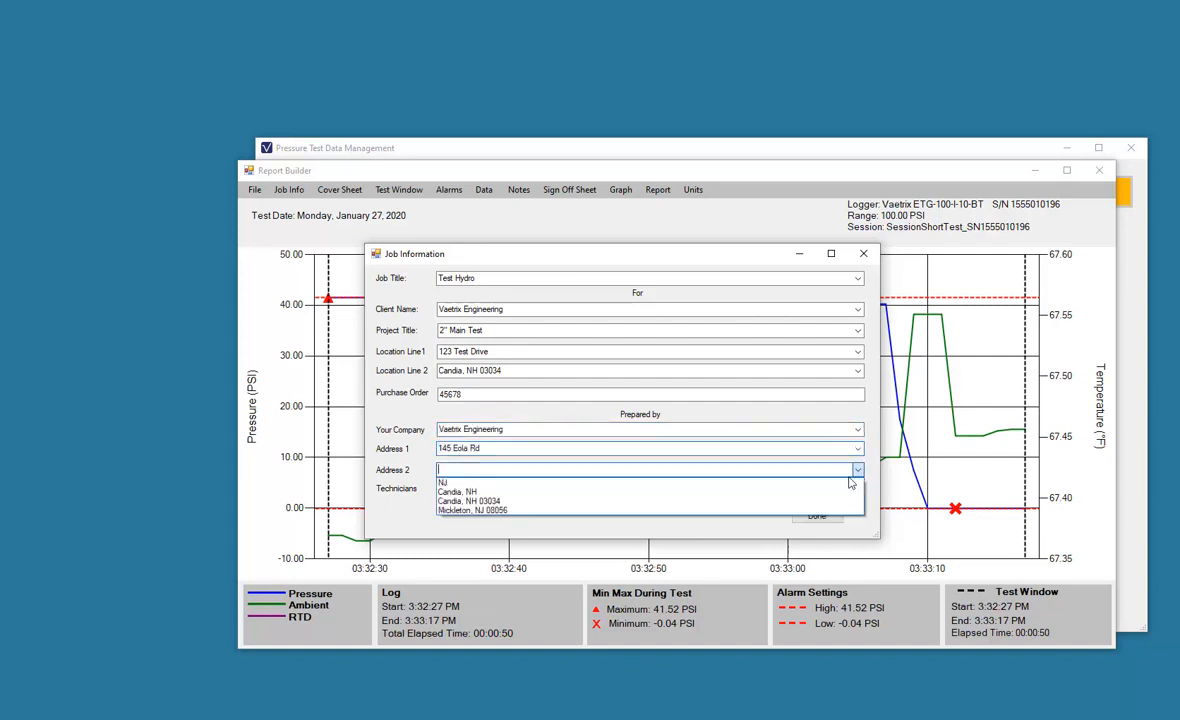
{"action": "left_click", "coordinate": [822, 505]}
{"action": "left_click", "coordinate": [857, 489]}
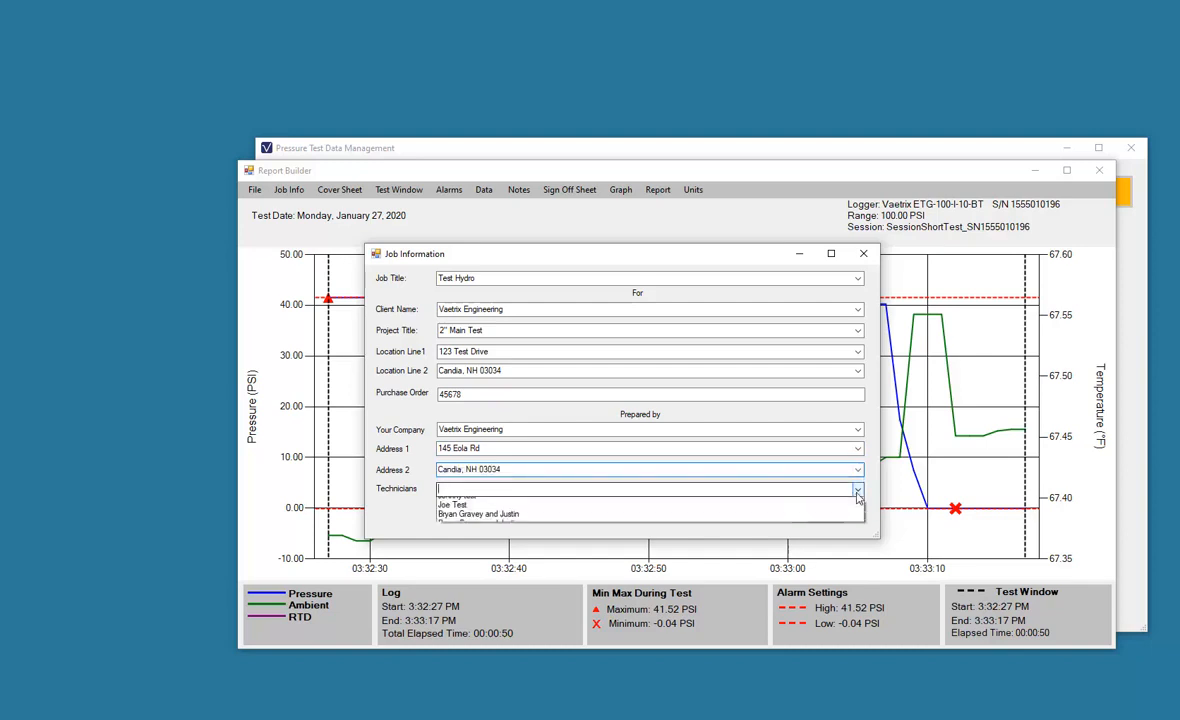
{"action": "left_click", "coordinate": [812, 532]}
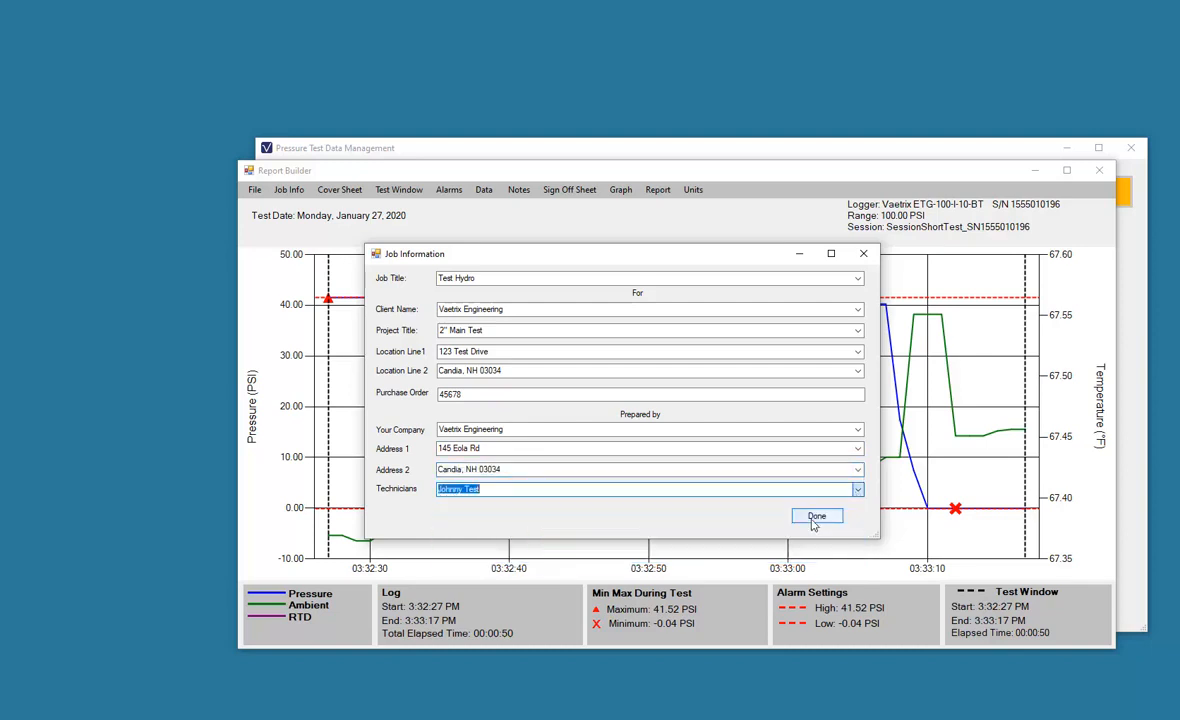
{"action": "left_click", "coordinate": [816, 517]}
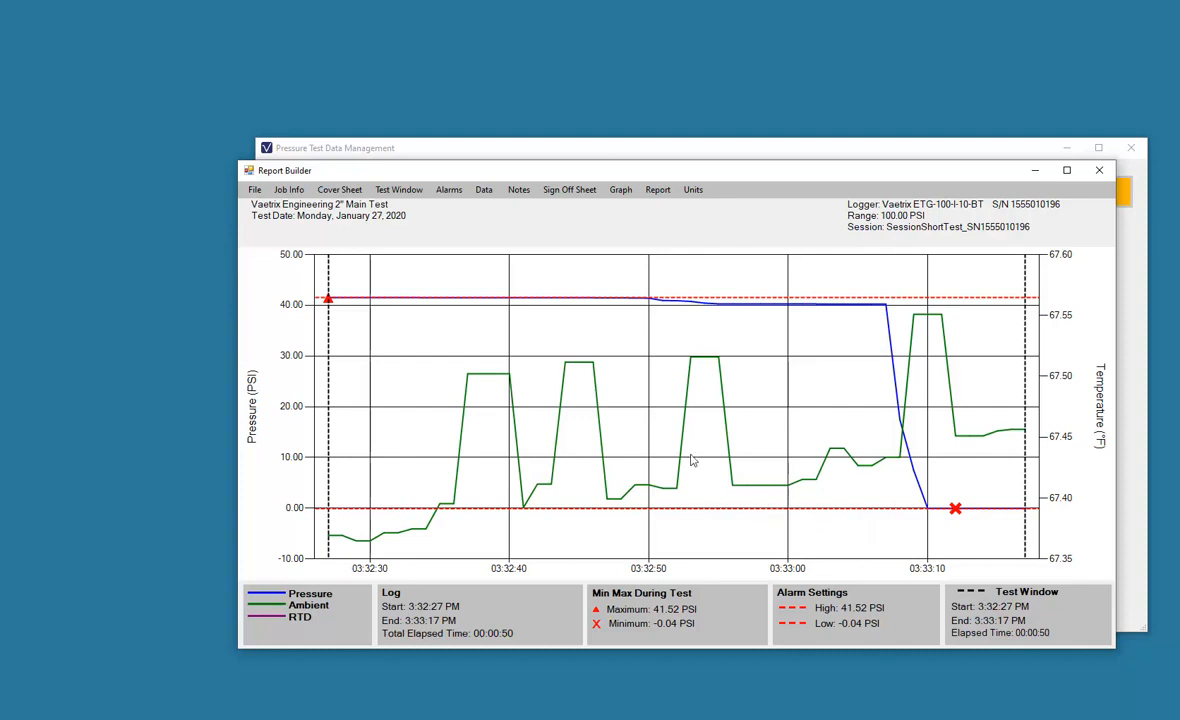
- Preview the report's cover sheet, check the job details through the page, and close the preview
{"action": "left_click", "coordinate": [324, 187]}
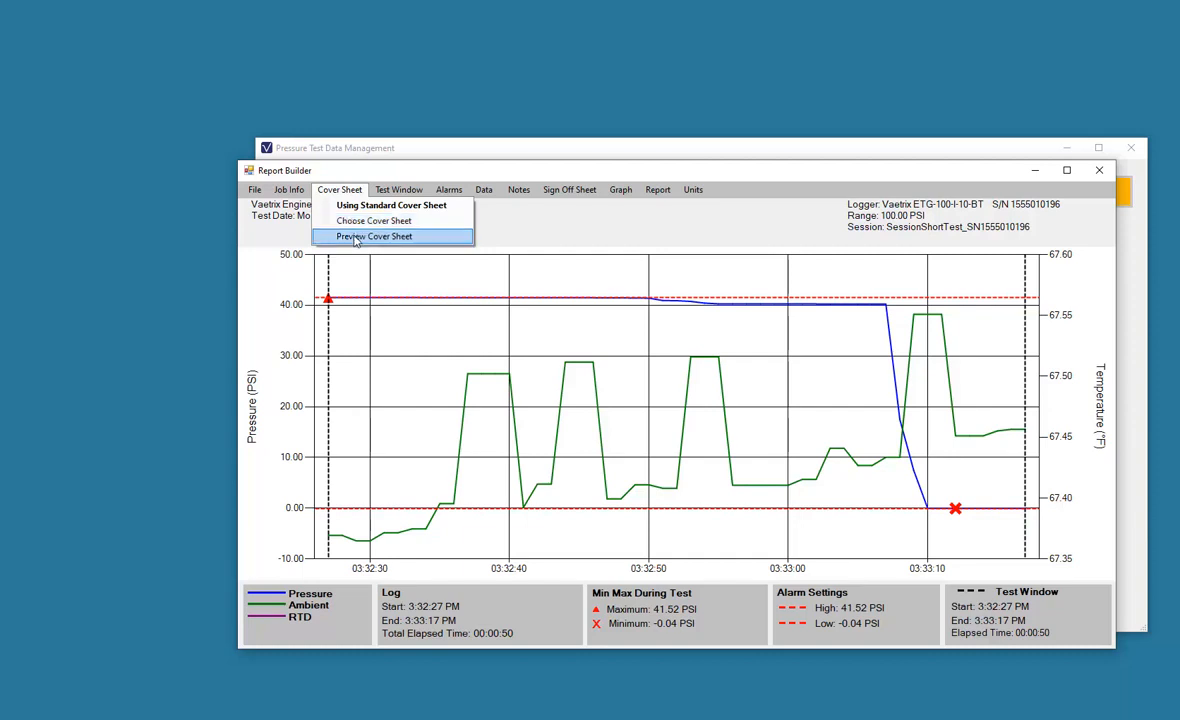
{"action": "left_click", "coordinate": [355, 238]}
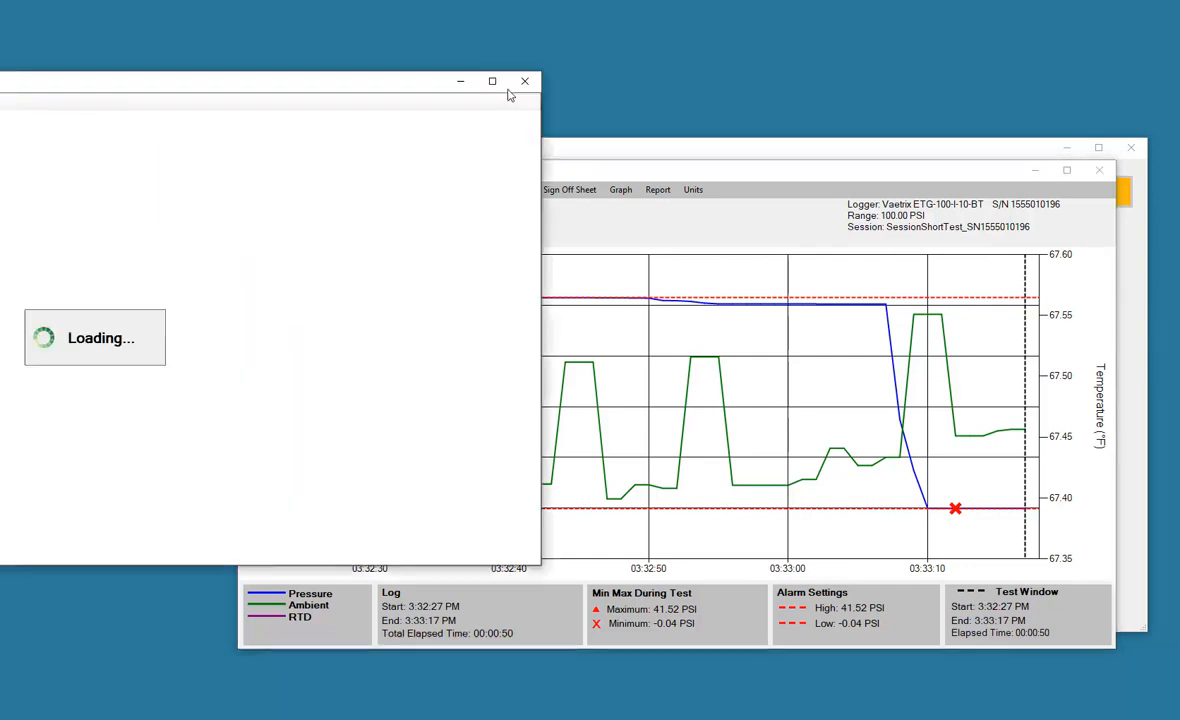
{"action": "scroll", "coordinate": [870, 221], "scroll_direction": "down", "scroll_amount": 5}
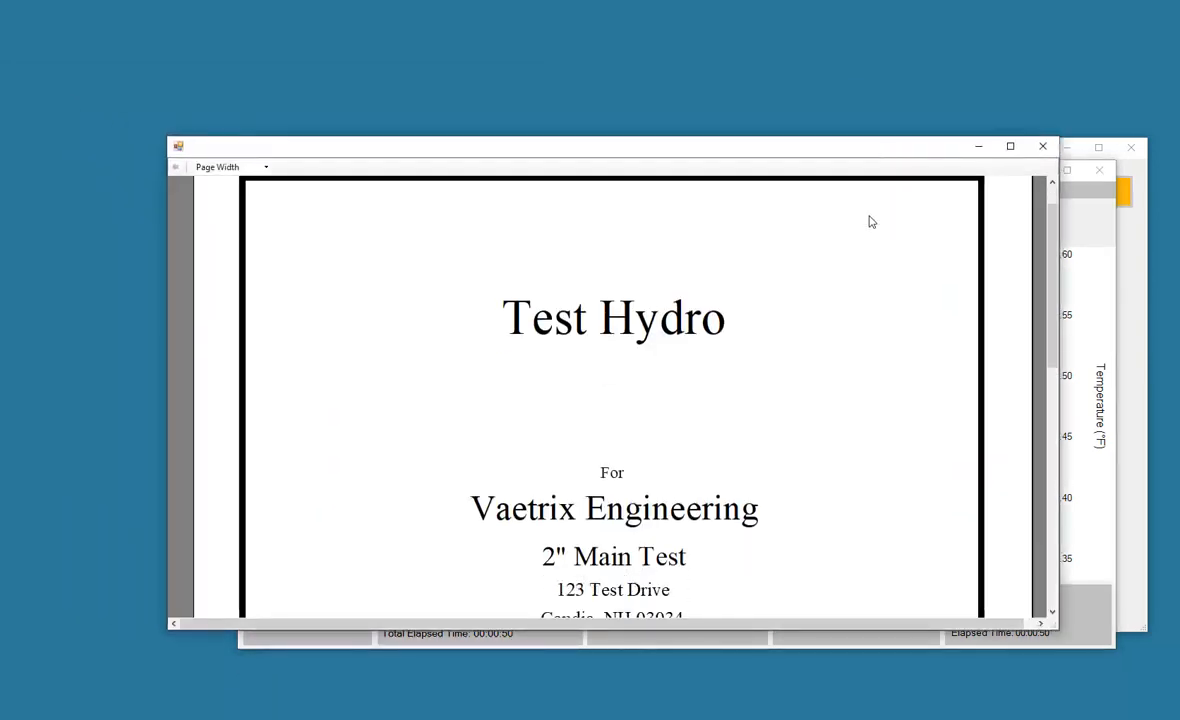
{"action": "scroll", "coordinate": [870, 221], "scroll_direction": "down", "scroll_amount": 4}
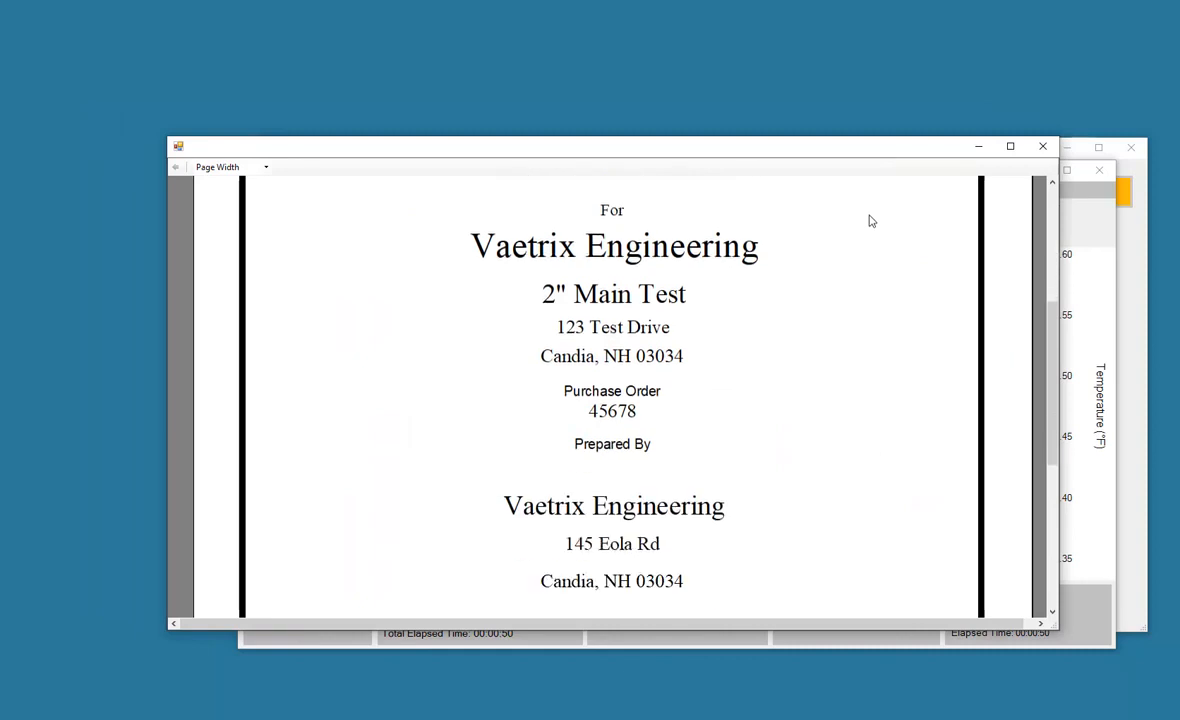
{"action": "scroll", "coordinate": [870, 221], "scroll_direction": "up", "scroll_amount": 9}
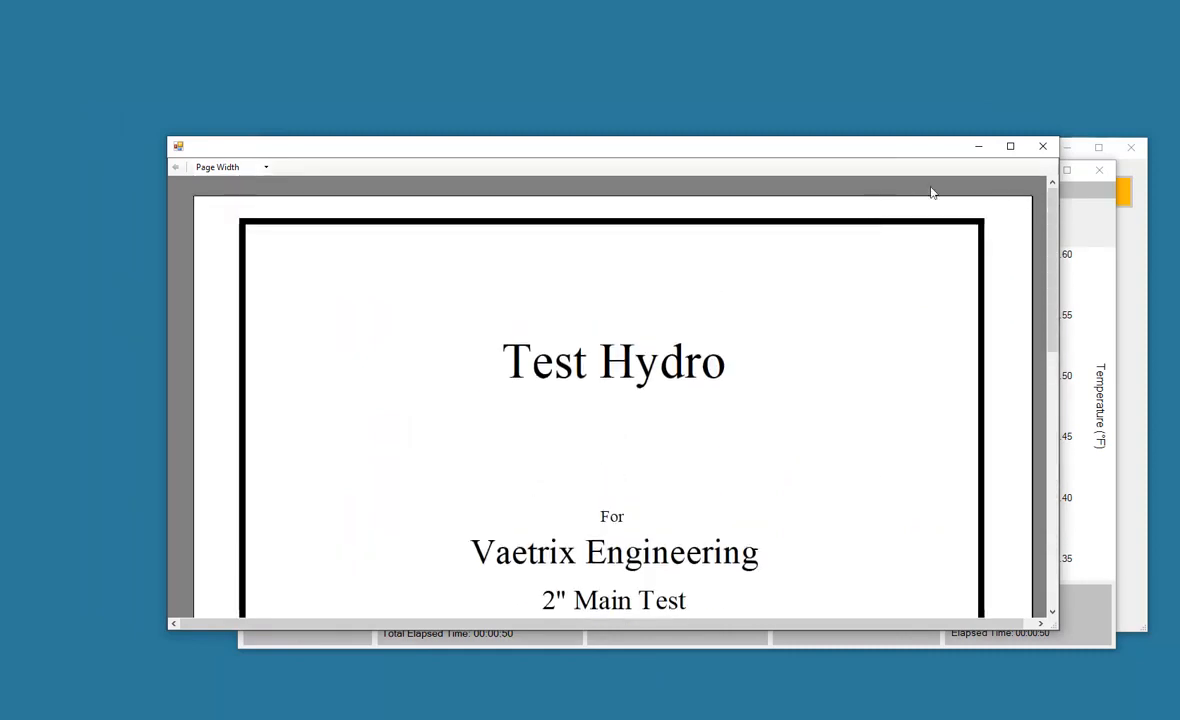
{"action": "left_click", "coordinate": [1043, 147]}
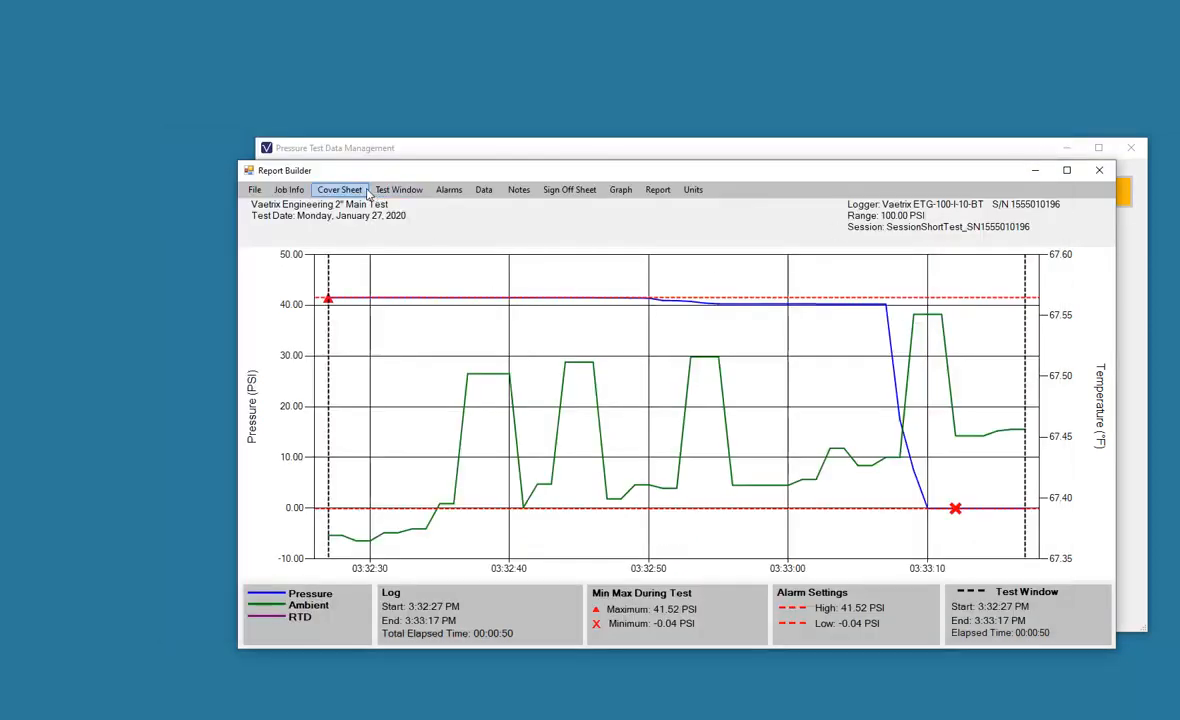
- Show the test window on the graph and move its start marker to about 3:32:34 PM and its end marker to about 3:33:04 PM
{"action": "left_click", "coordinate": [398, 191]}
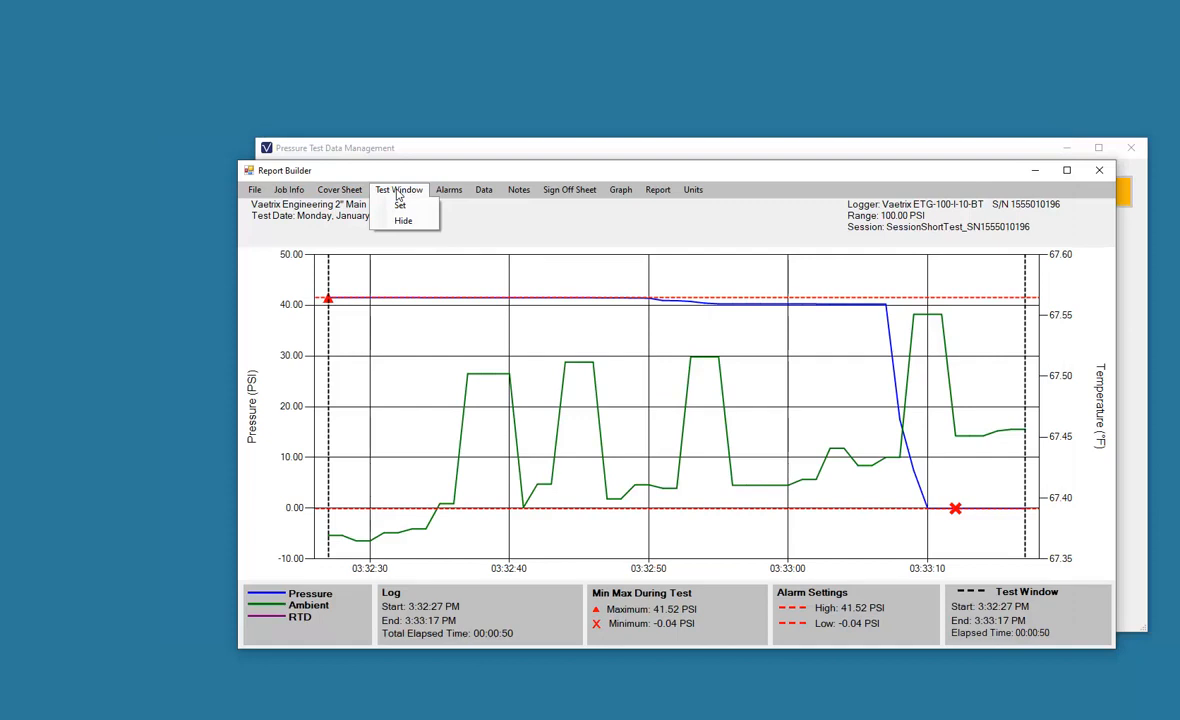
{"action": "left_click", "coordinate": [400, 205]}
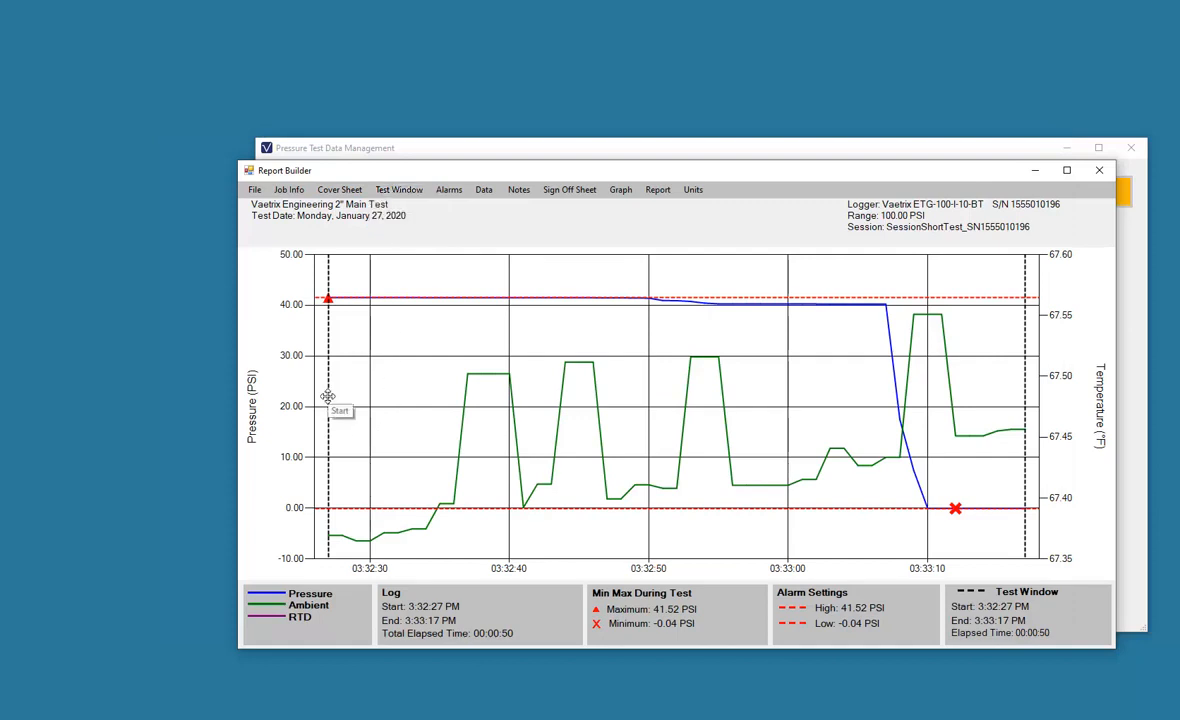
{"action": "left_click_drag", "start_coordinate": [328, 397], "coordinate": [476, 395]}
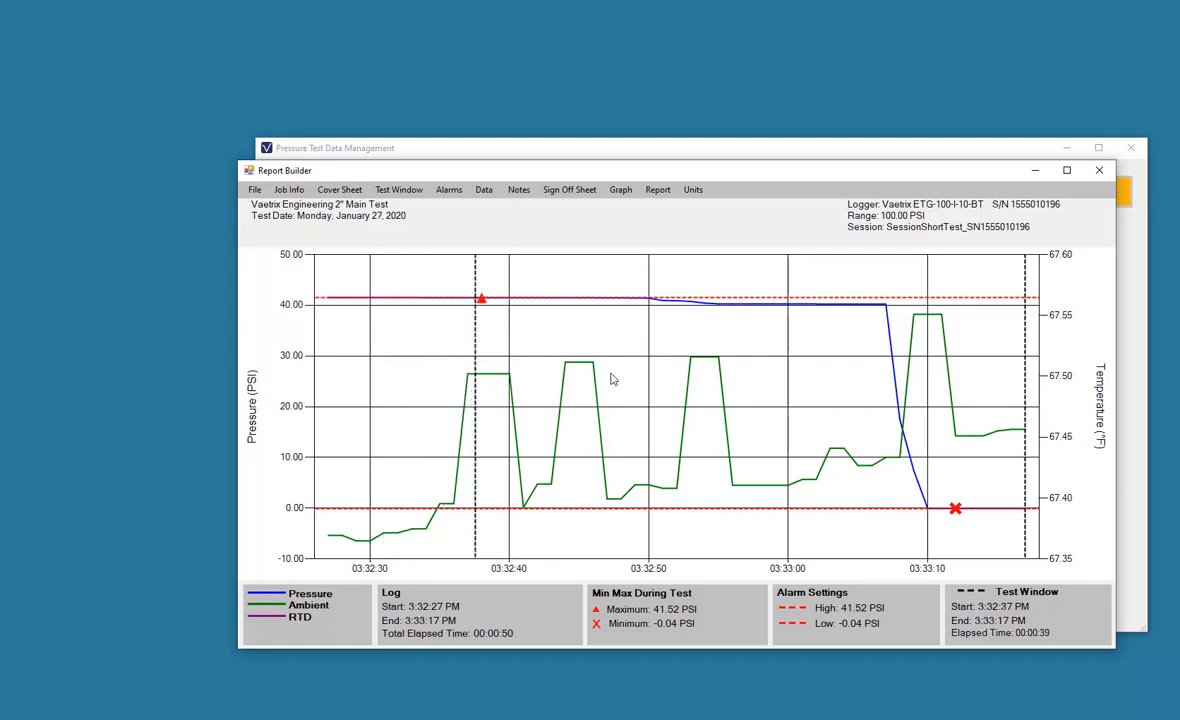
{"action": "left_click_drag", "start_coordinate": [1023, 352], "coordinate": [737, 350]}
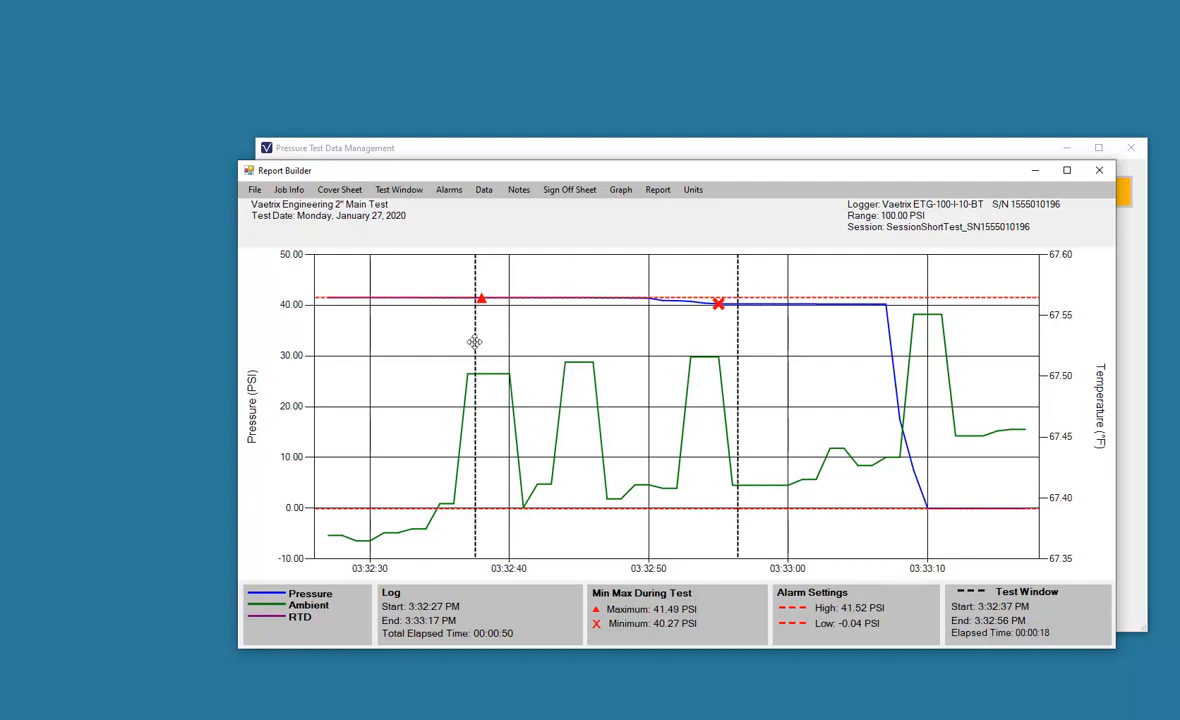
{"action": "left_click_drag", "start_coordinate": [475, 342], "coordinate": [396, 320]}
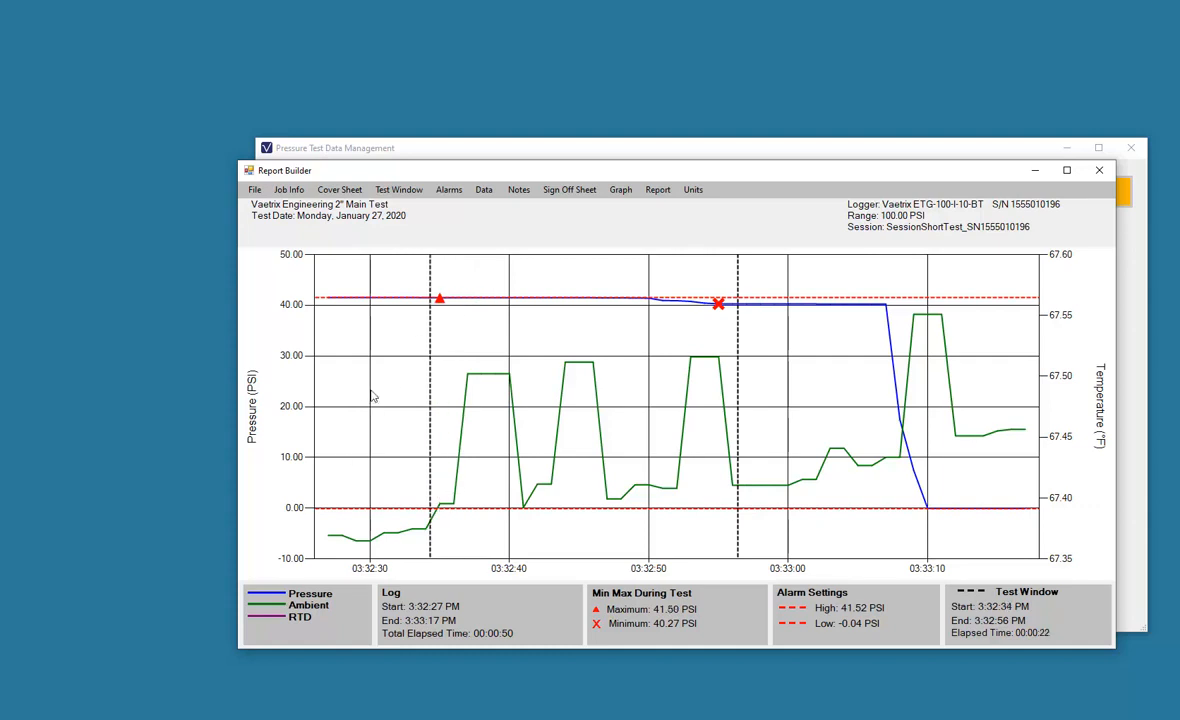
{"action": "left_click_drag", "start_coordinate": [738, 367], "coordinate": [852, 365]}
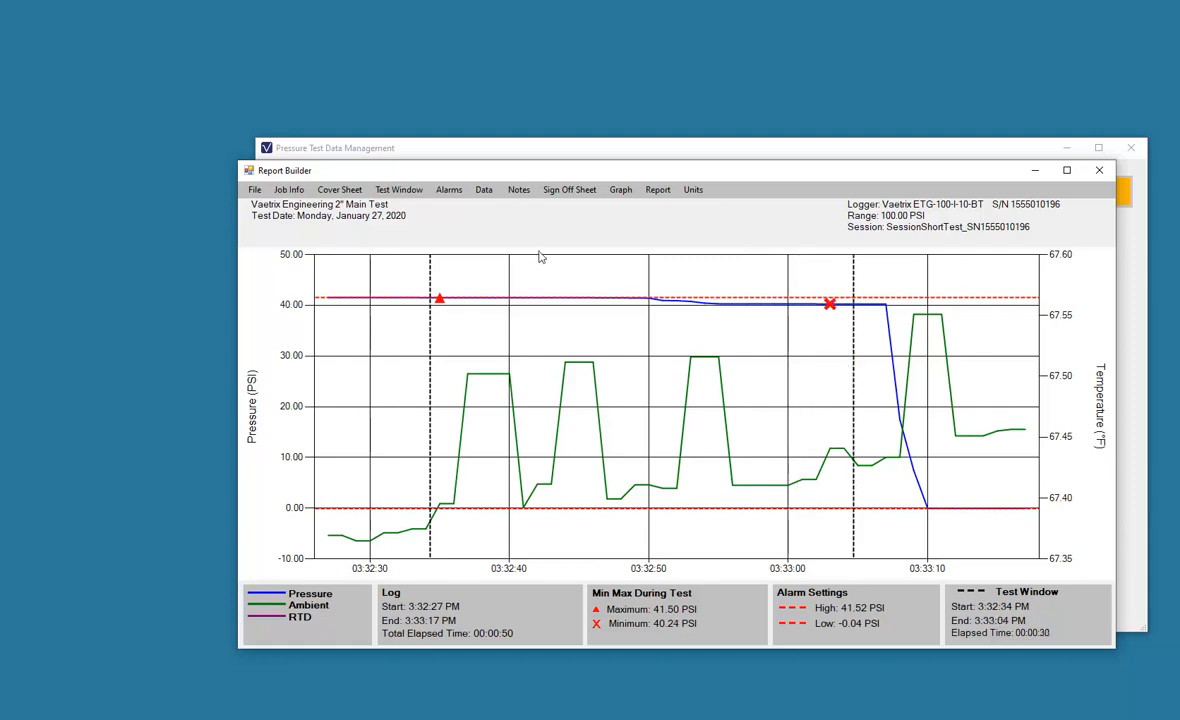
- Check and accept the start and end times in the test window settings, and hide the test window from the graph
{"action": "left_click", "coordinate": [386, 192]}
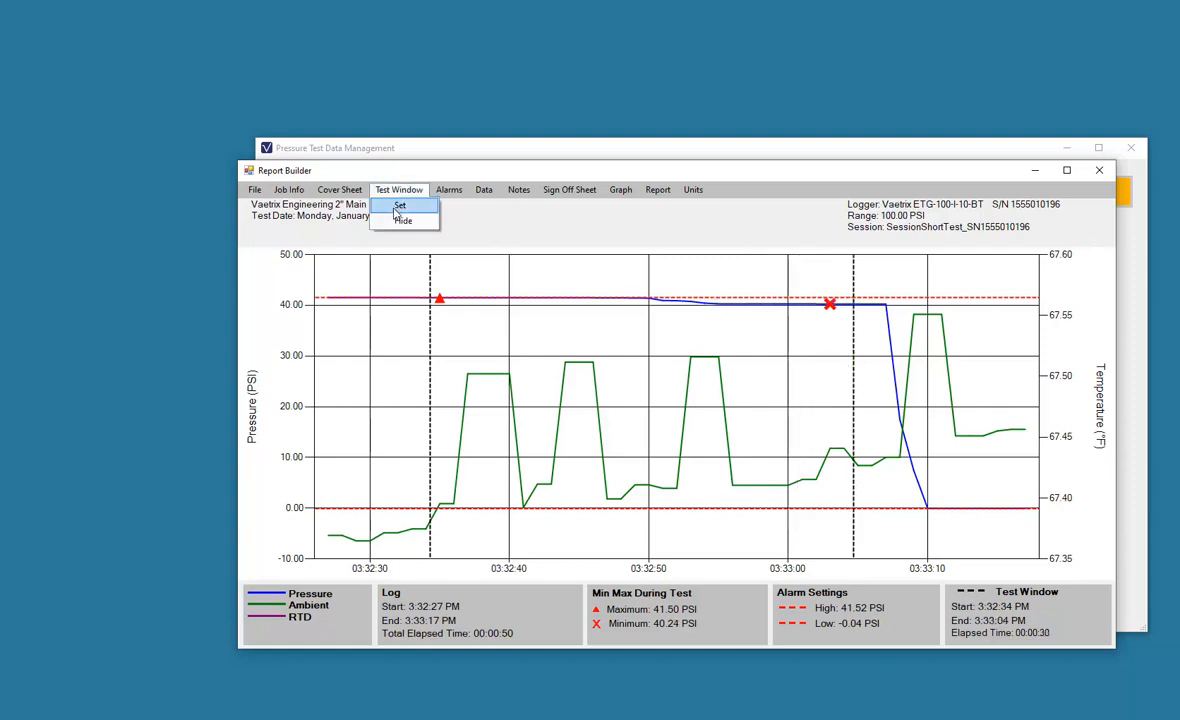
{"action": "left_click", "coordinate": [396, 210]}
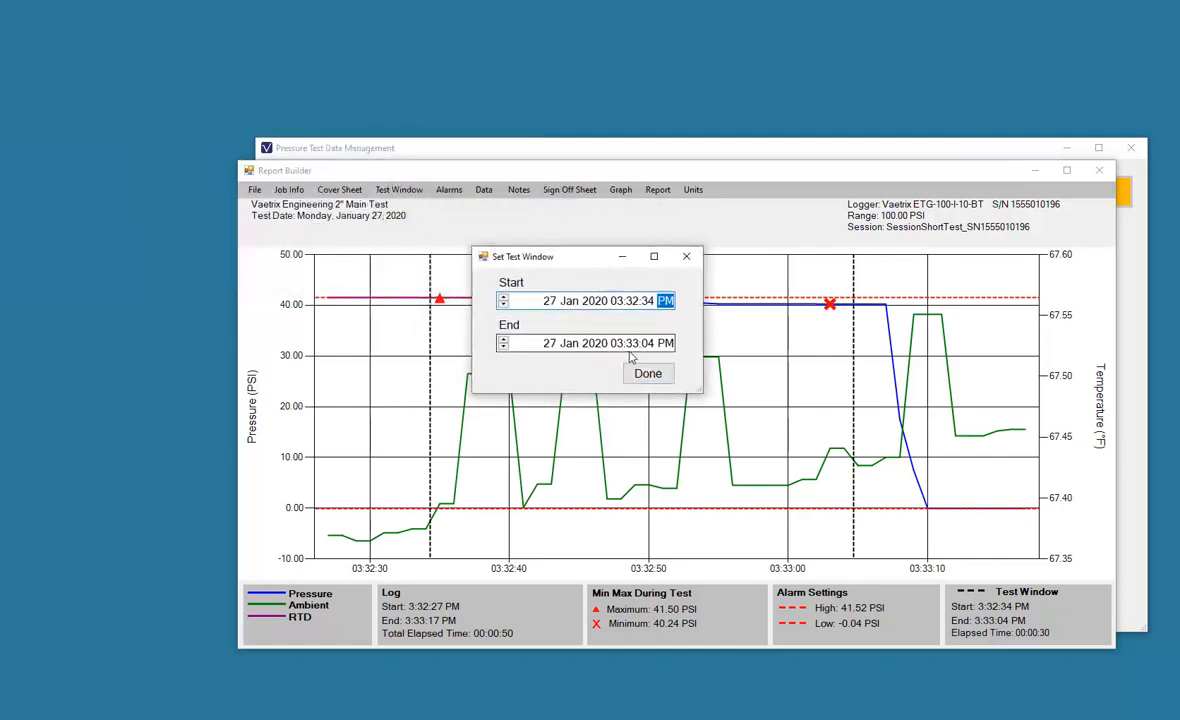
{"action": "left_click", "coordinate": [645, 375]}
{"action": "left_click", "coordinate": [399, 189]}
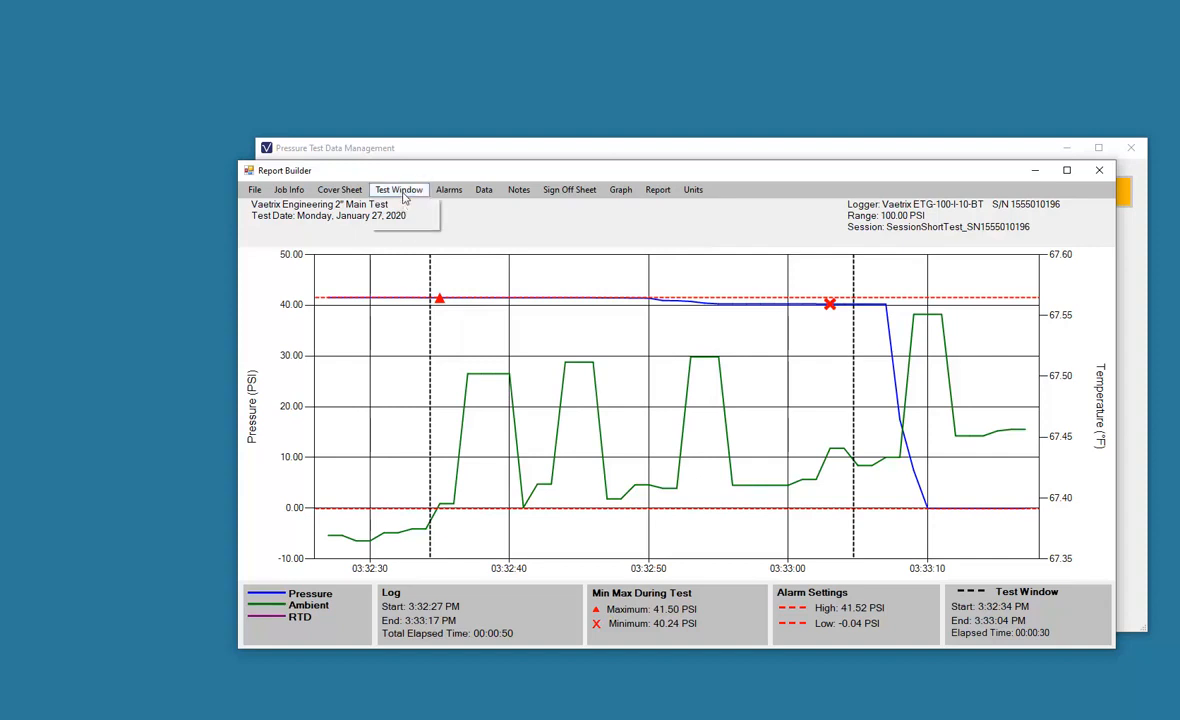
{"action": "left_click", "coordinate": [403, 220]}
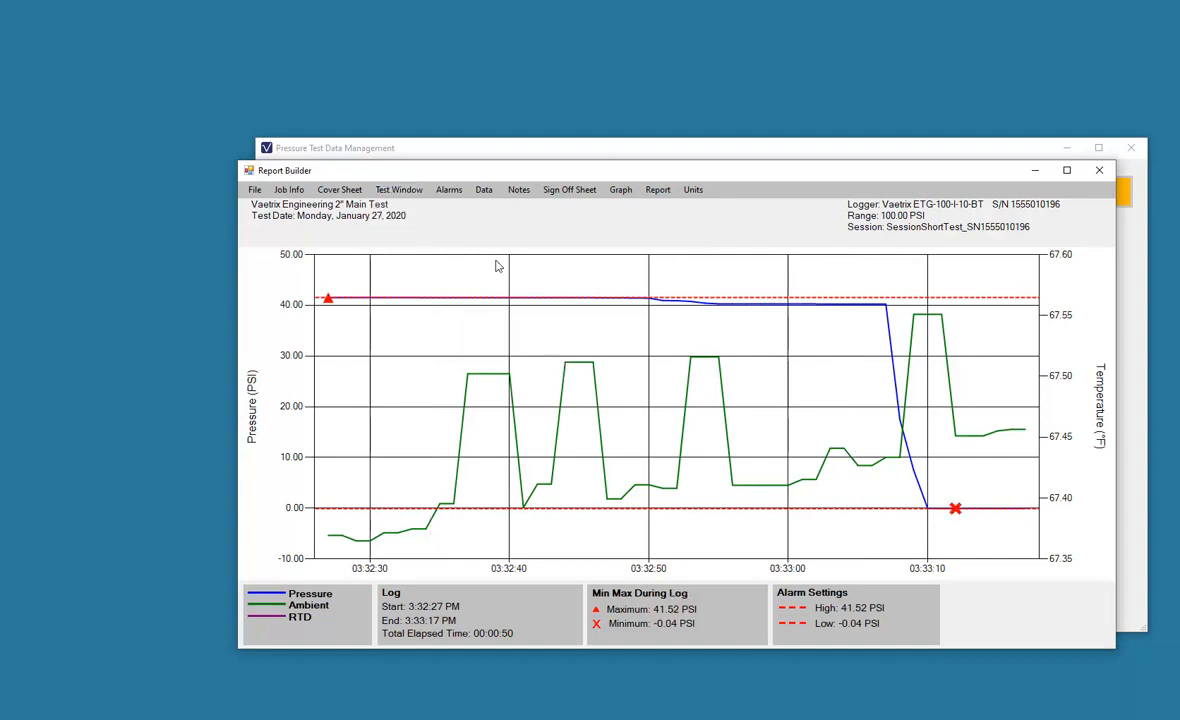
- Move the low alarm line to about 4.69 PSI and the high one to about 35.26 PSI, save the alarm settings, and hide the alarms
{"action": "left_click", "coordinate": [450, 190]}
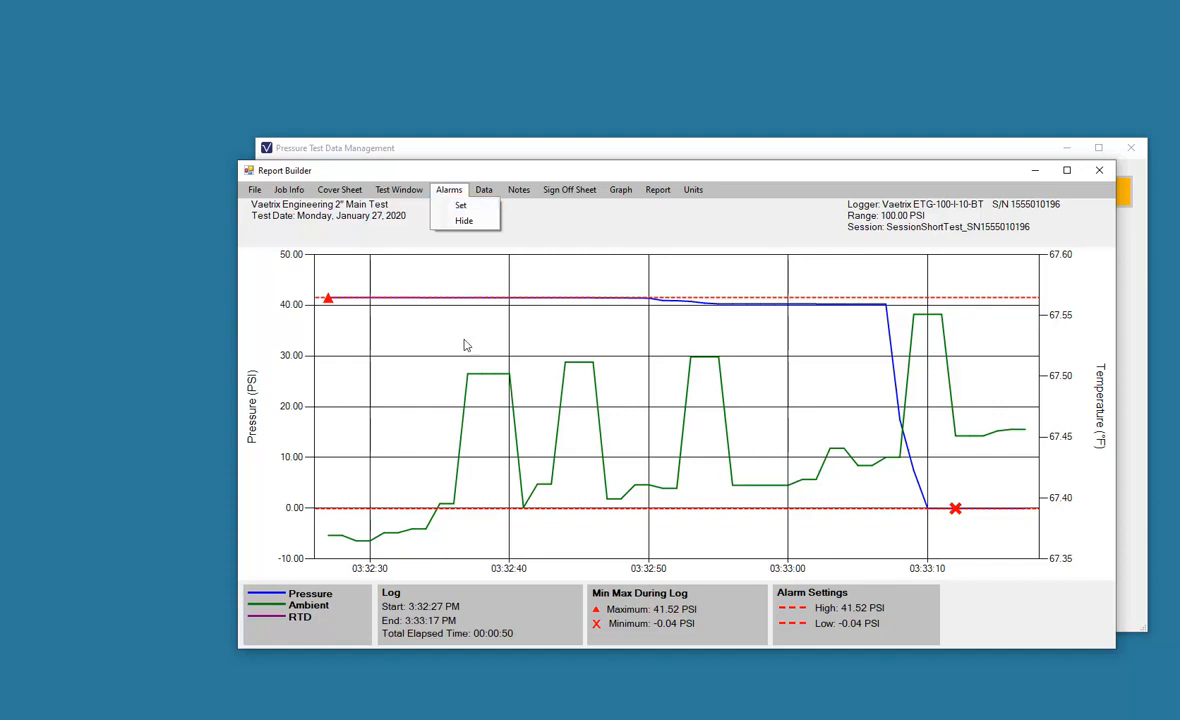
{"action": "left_click_drag", "start_coordinate": [473, 513], "coordinate": [448, 484]}
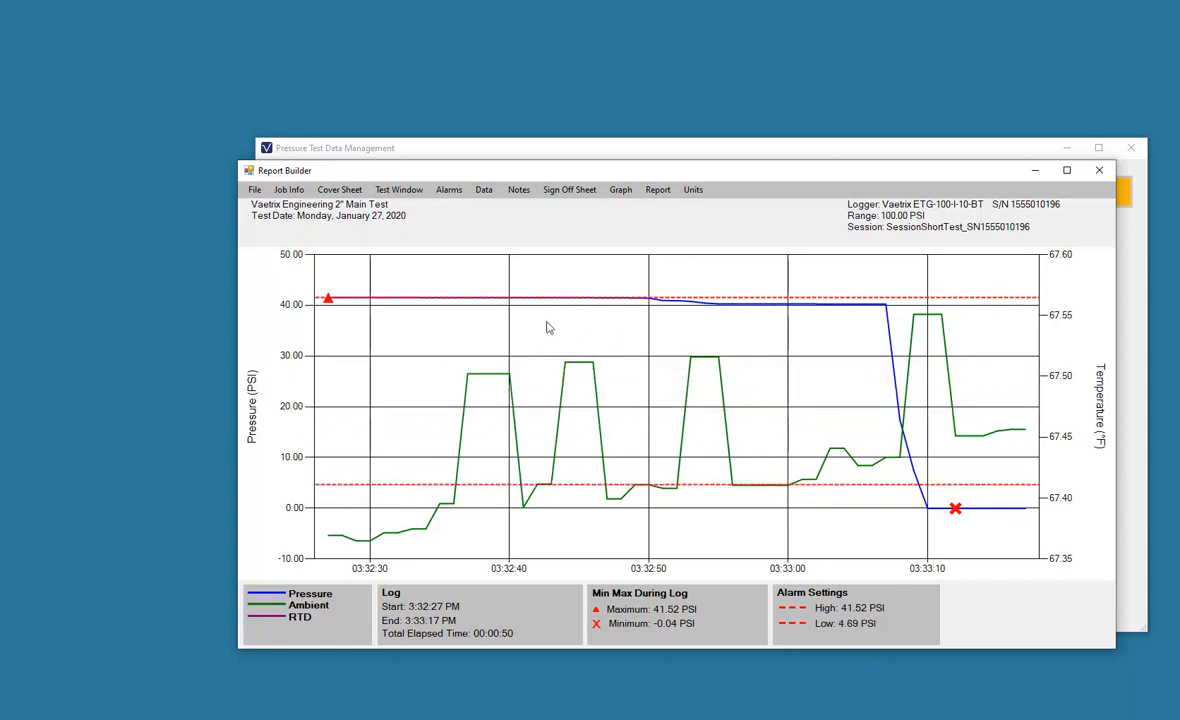
{"action": "left_click_drag", "start_coordinate": [508, 297], "coordinate": [511, 328]}
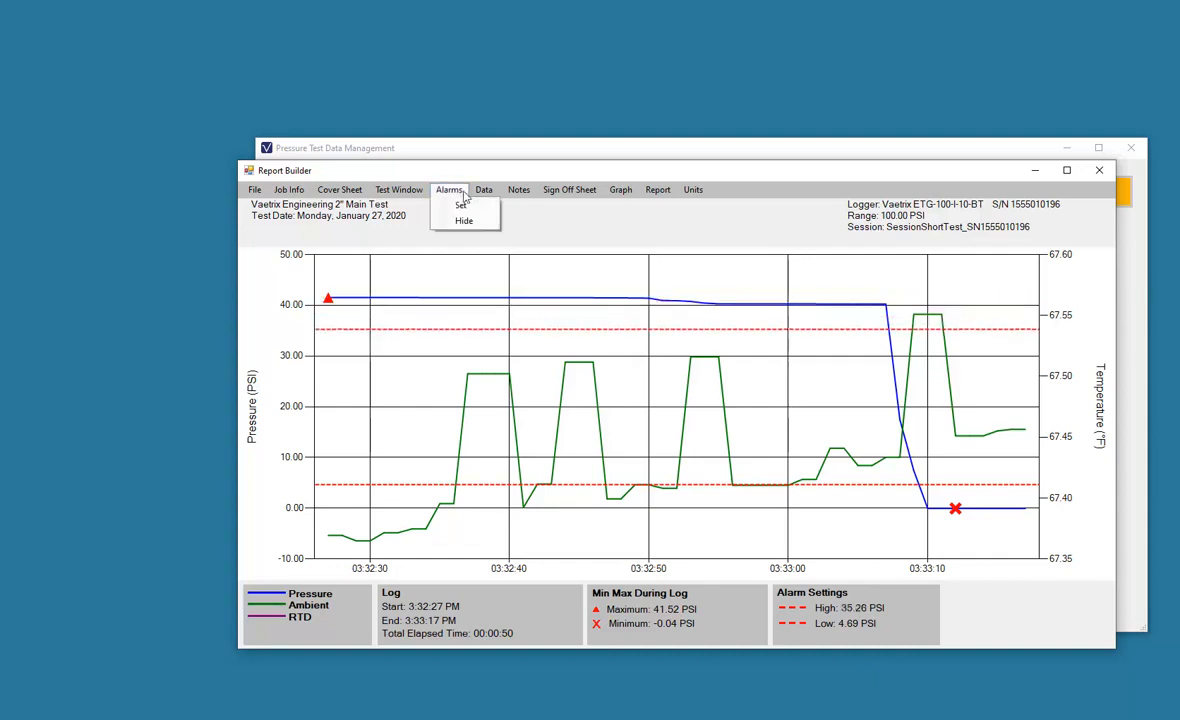
{"action": "left_click", "coordinate": [461, 206]}
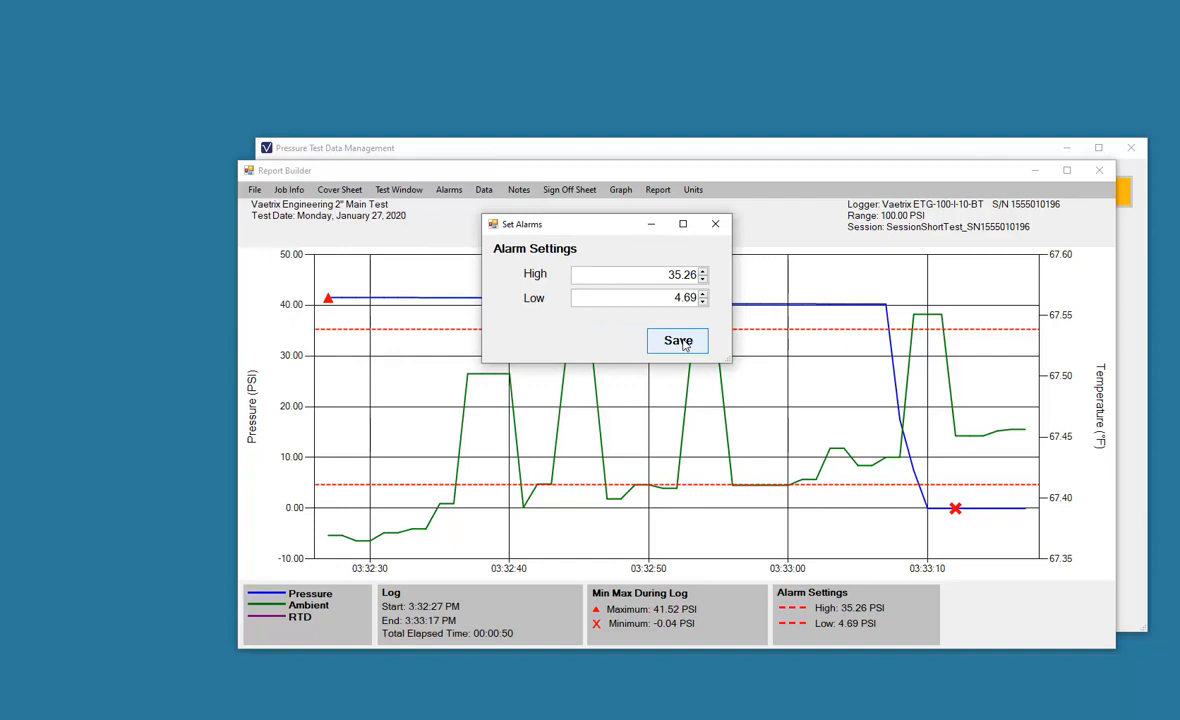
{"action": "left_click", "coordinate": [678, 341]}
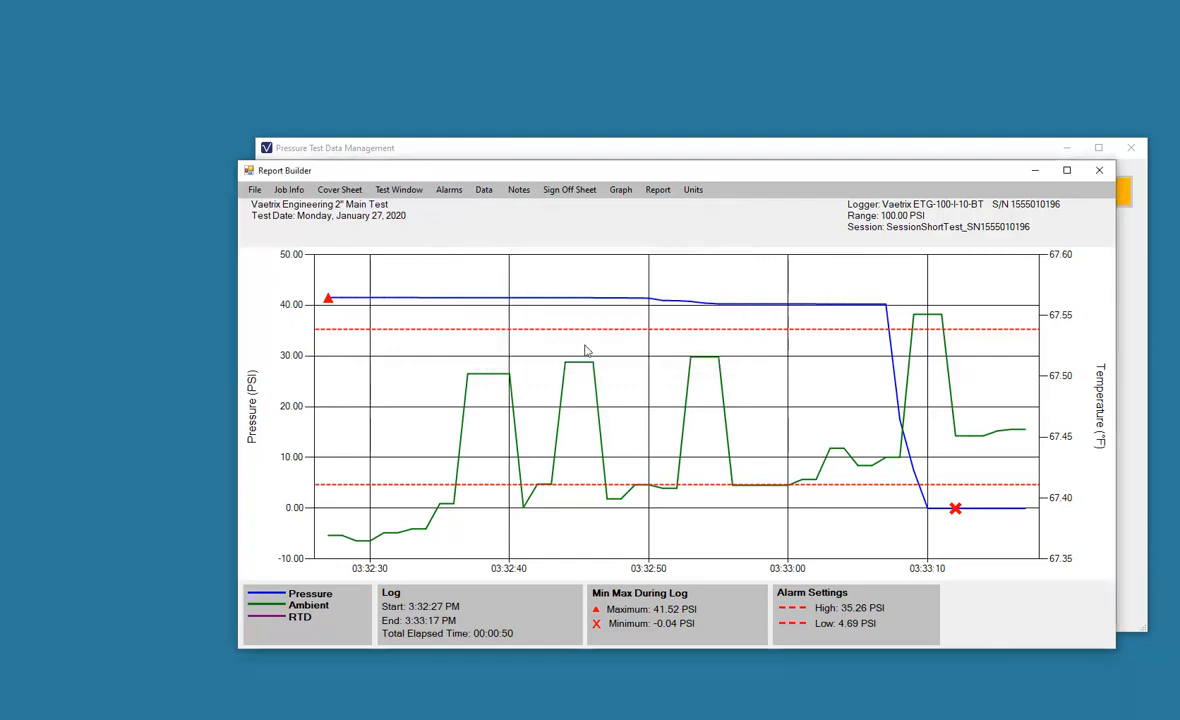
{"action": "left_click", "coordinate": [449, 189]}
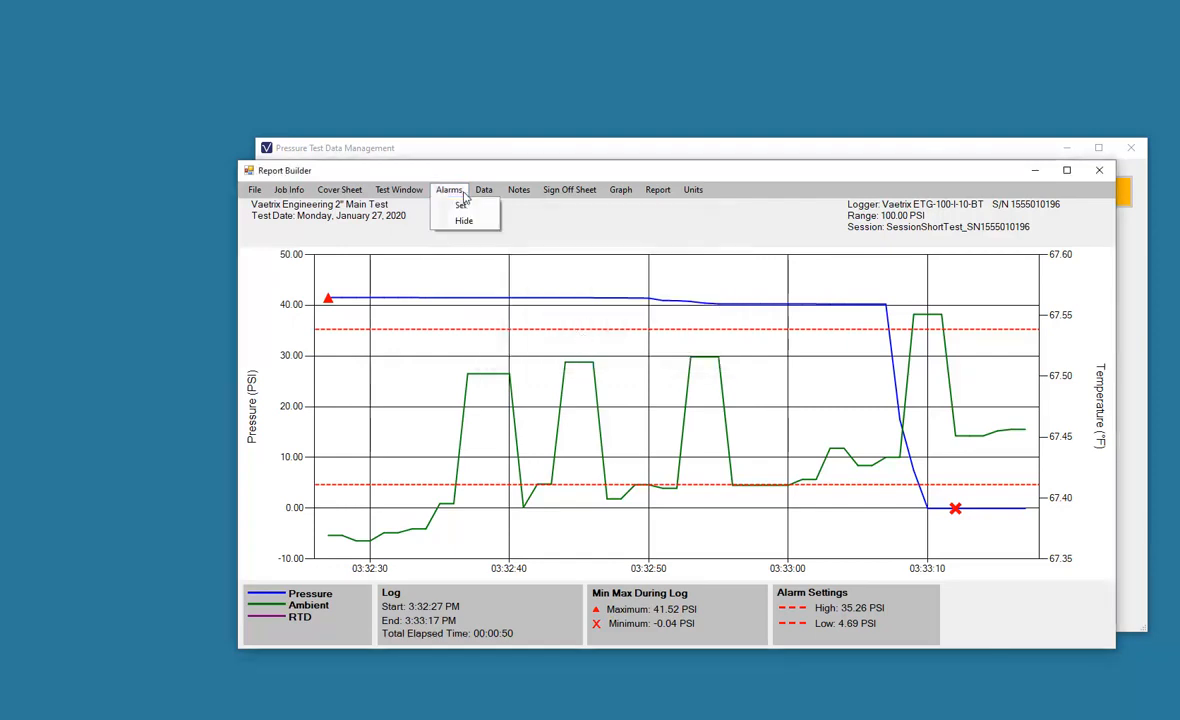
{"action": "left_click", "coordinate": [465, 220]}
- Preview the points data table, read through the samples on its first page, and close the preview
{"action": "left_click", "coordinate": [483, 189]}
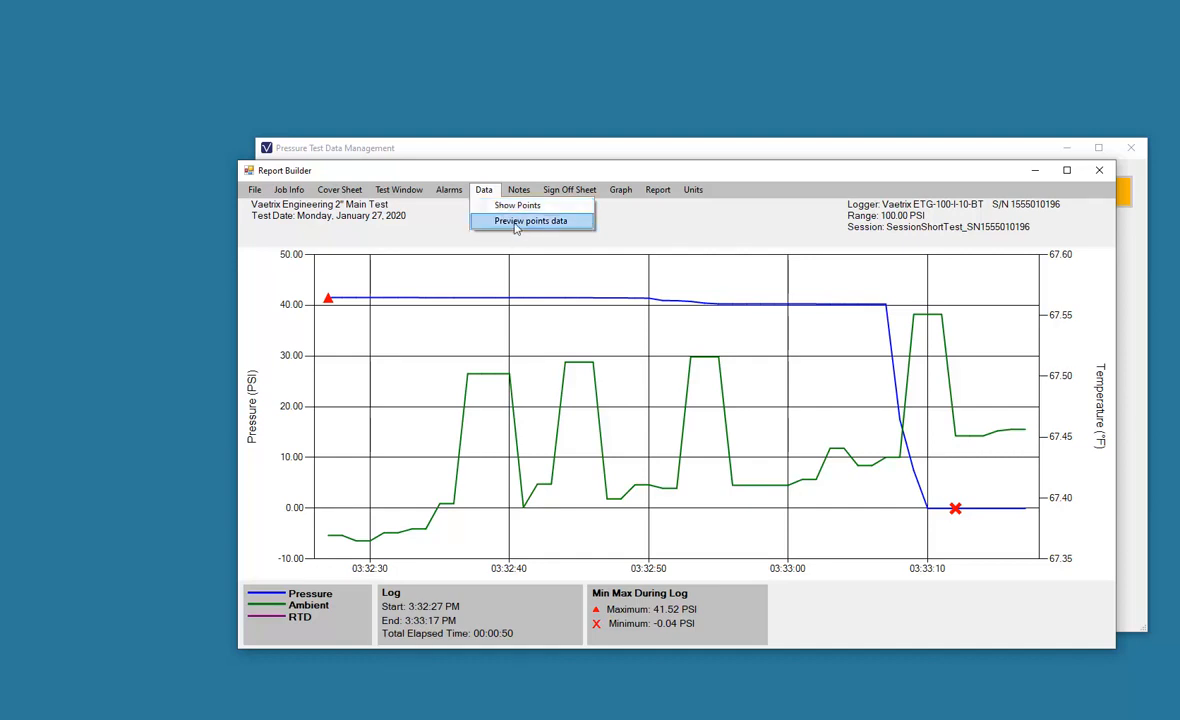
{"action": "left_click", "coordinate": [515, 222]}
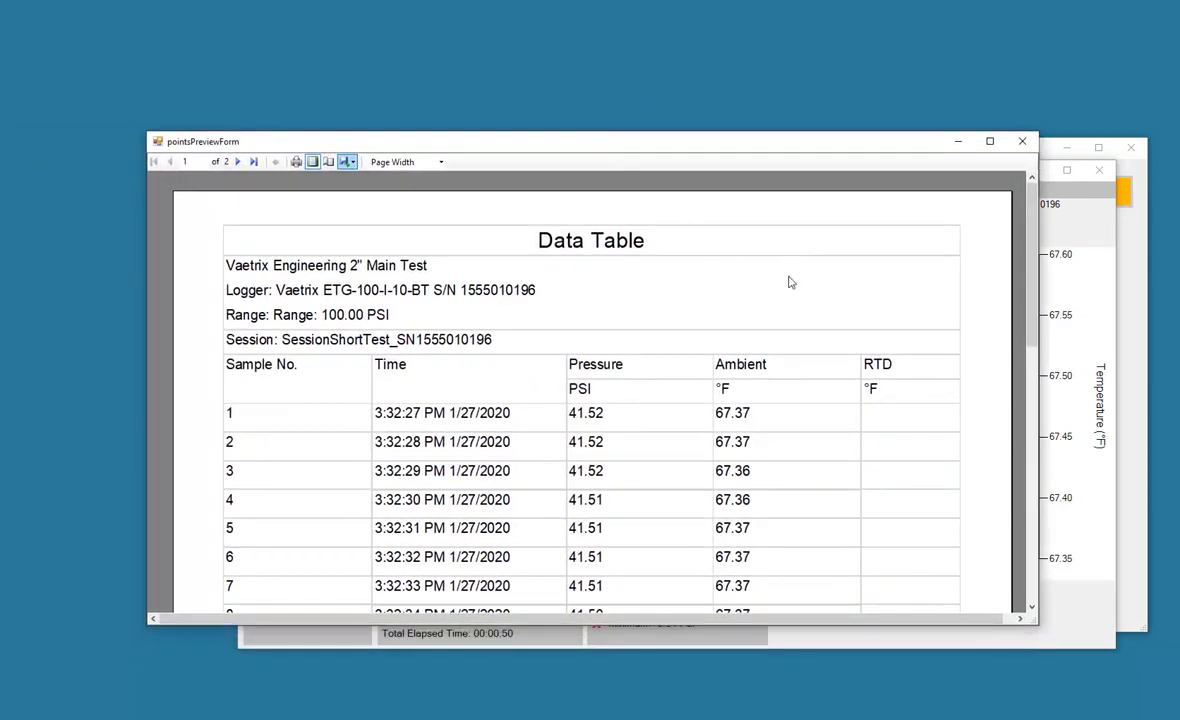
{"action": "scroll", "coordinate": [482, 425], "scroll_direction": "down", "scroll_amount": 1}
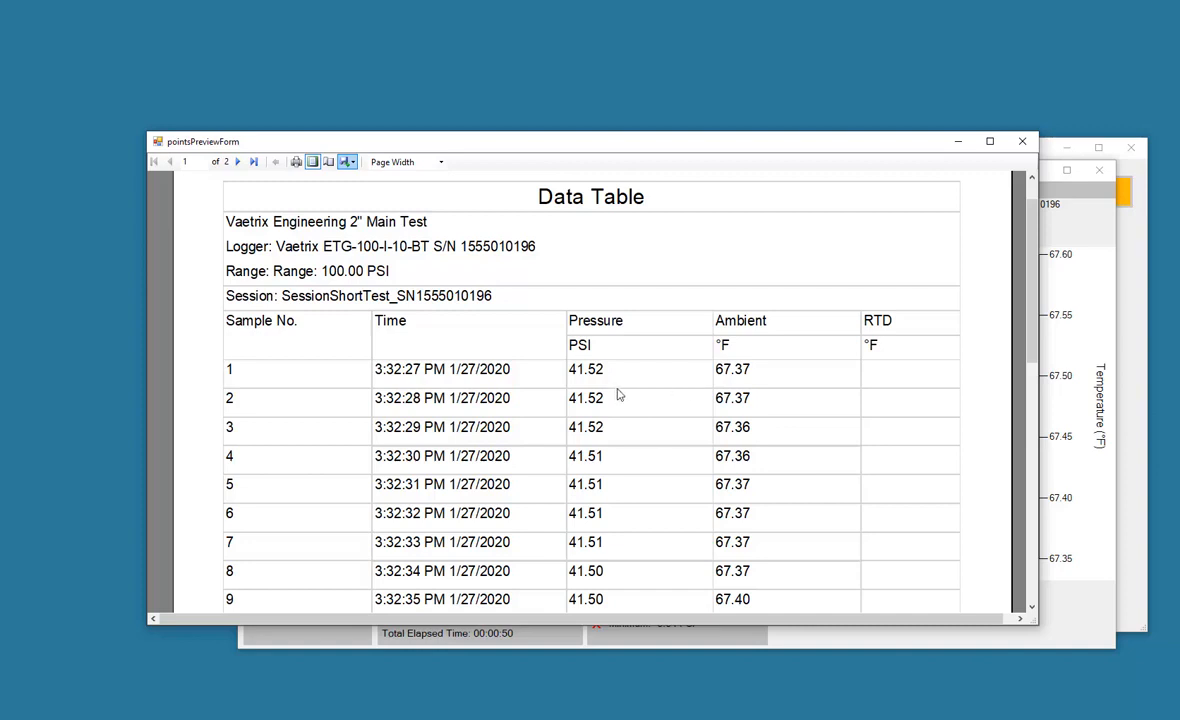
{"action": "scroll", "coordinate": [714, 388], "scroll_direction": "down", "scroll_amount": 8}
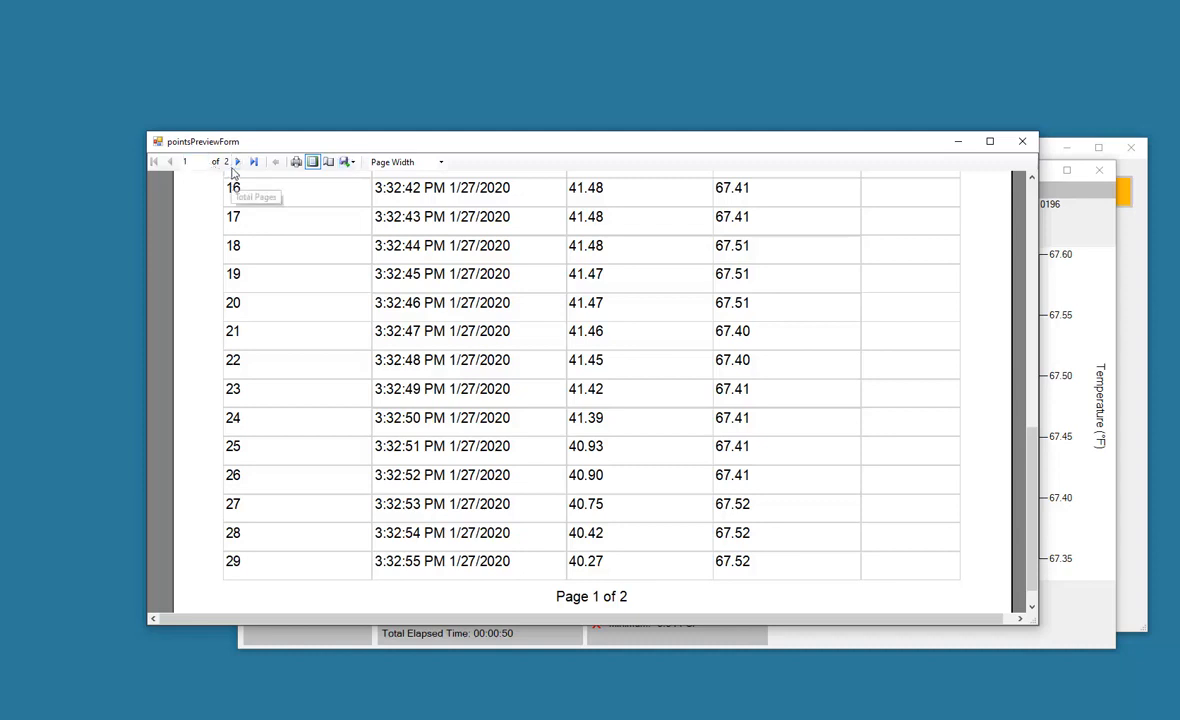
{"action": "left_click", "coordinate": [1021, 145]}
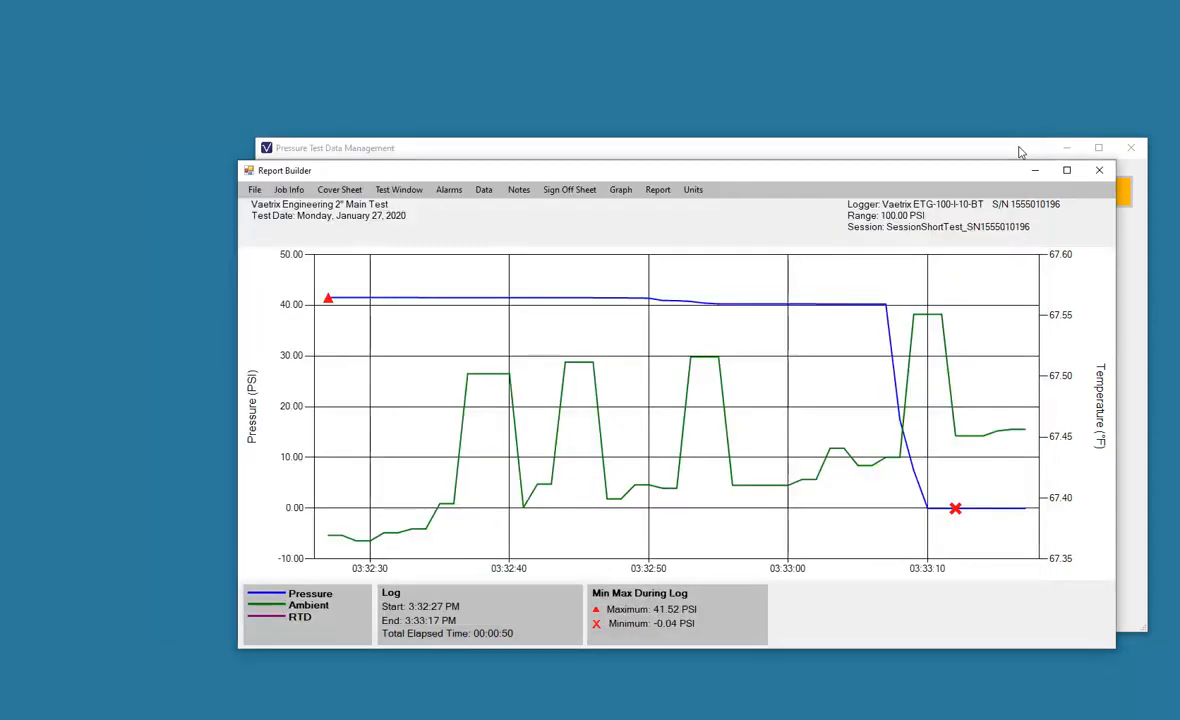
- Add the note "The temperature was stable." without a time stamp and place its marker above the second ambient temperature peak, near 03:32:45
{"action": "left_click", "coordinate": [520, 192]}
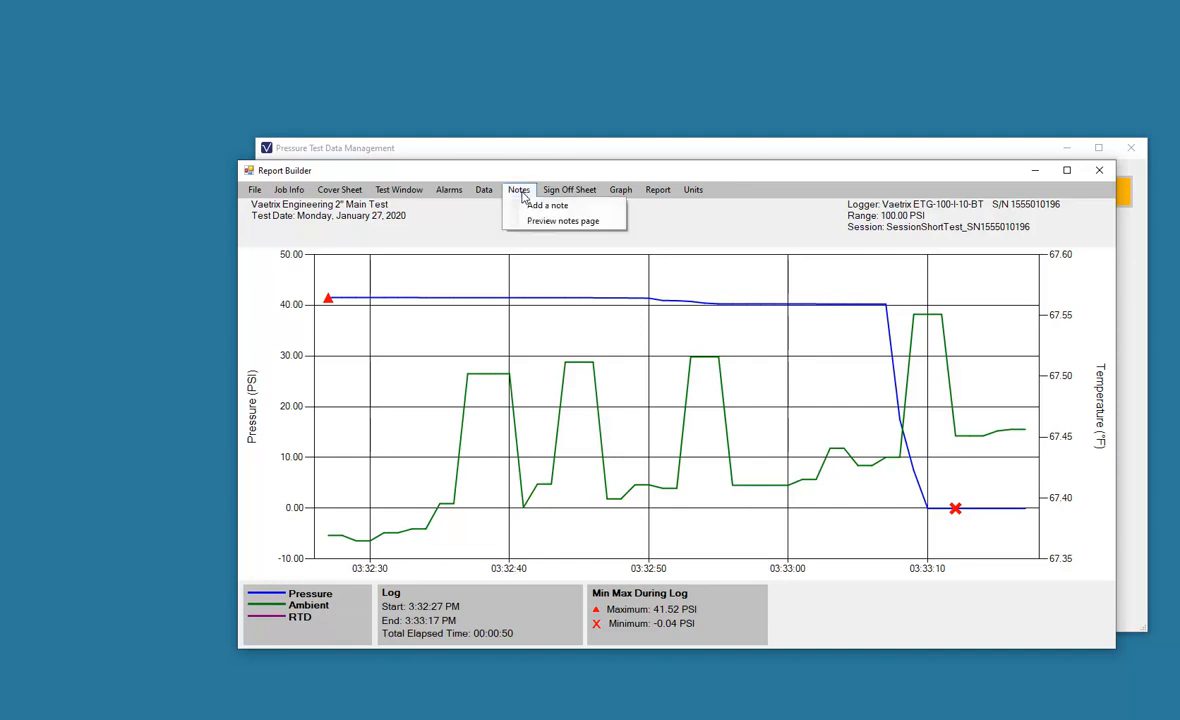
{"action": "left_click", "coordinate": [524, 203]}
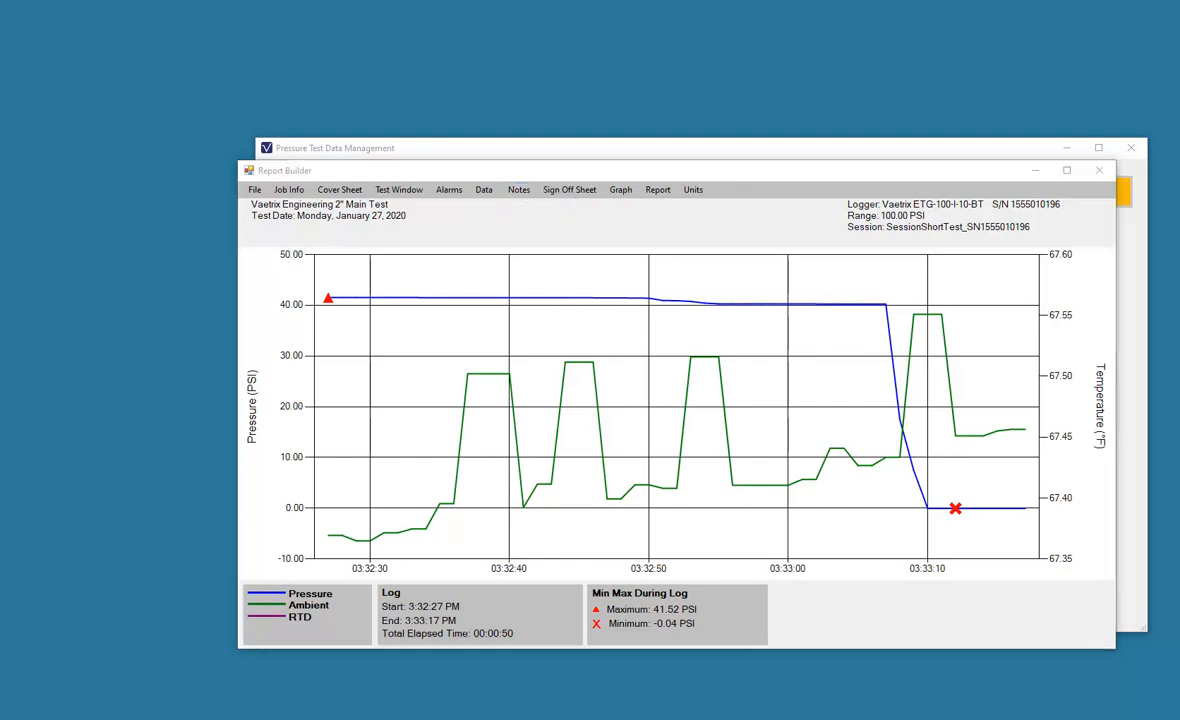
{"action": "left_click_drag", "start_coordinate": [34, 163], "coordinate": [566, 264]}
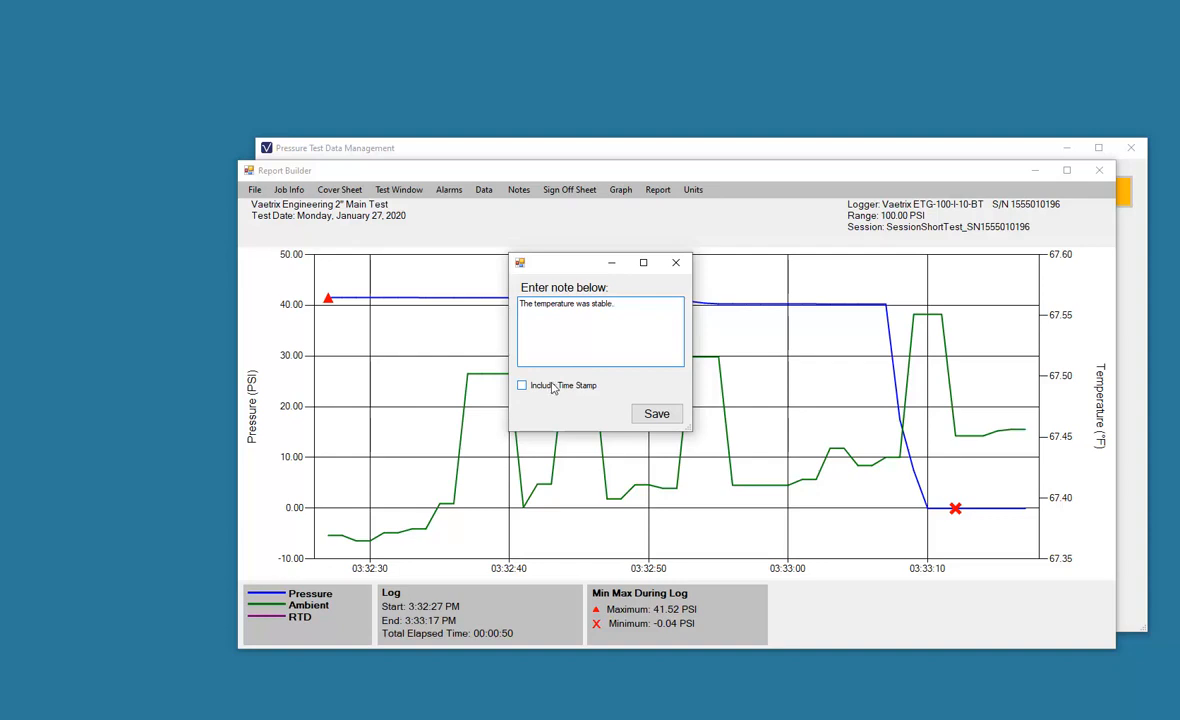
{"action": "left_click", "coordinate": [657, 415]}
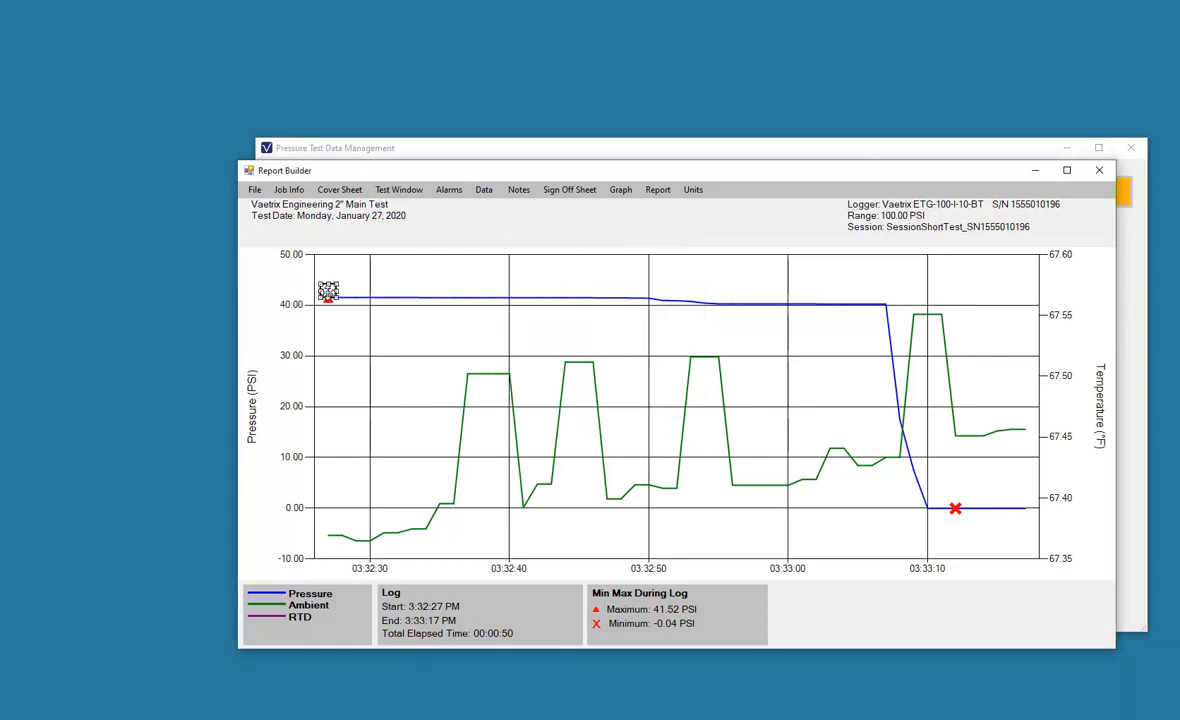
{"action": "mouse_move", "coordinate": [327, 290]}
{"action": "left_mouse_down"}
{"action": "mouse_move", "coordinate": [590, 353]}
{"action": "mouse_move", "coordinate": [580, 349]}
{"action": "left_mouse_up"}
- Add the note "Pressure was stable." without a time stamp and place its marker on the pressure line, shortly before 03:32:50
{"action": "left_click", "coordinate": [513, 194]}
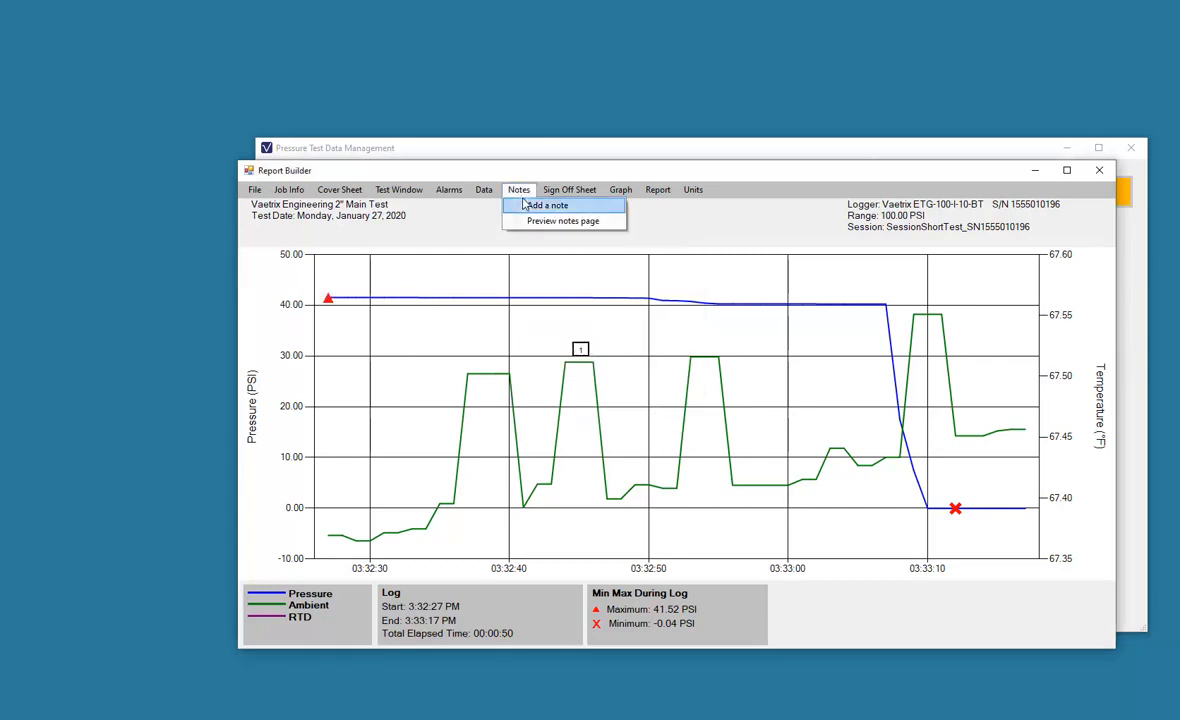
{"action": "left_click", "coordinate": [525, 207]}
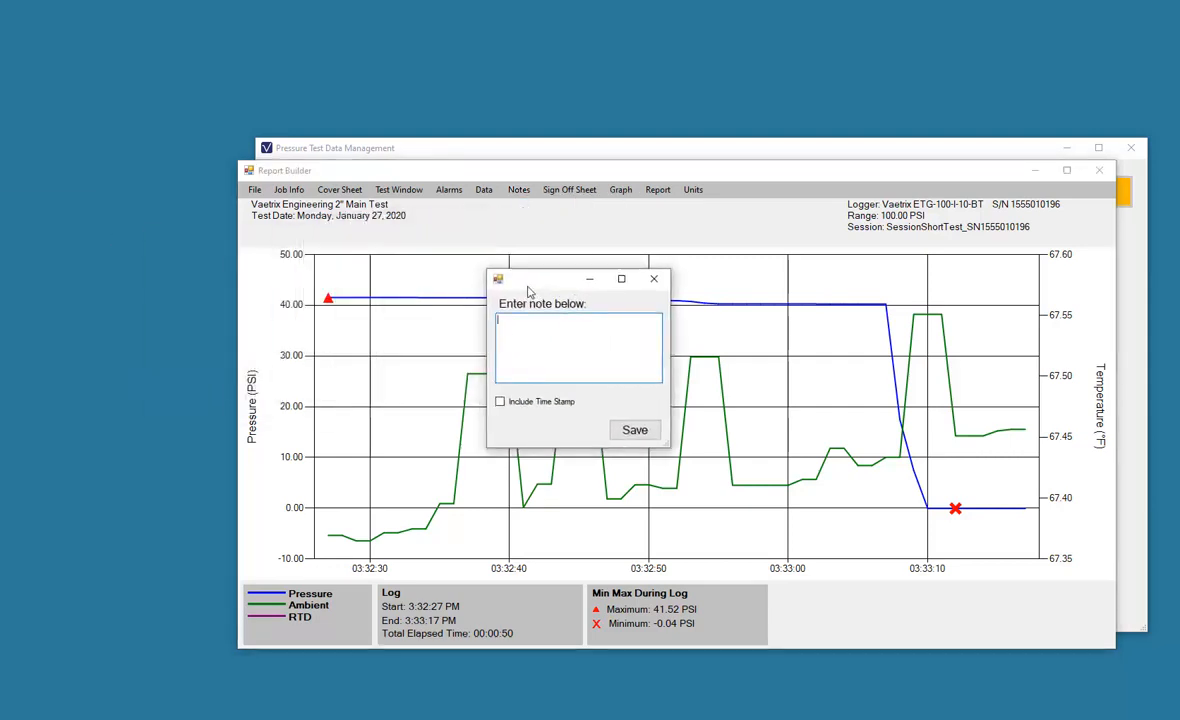
{"action": "type", "text": "Pressure was stable."}
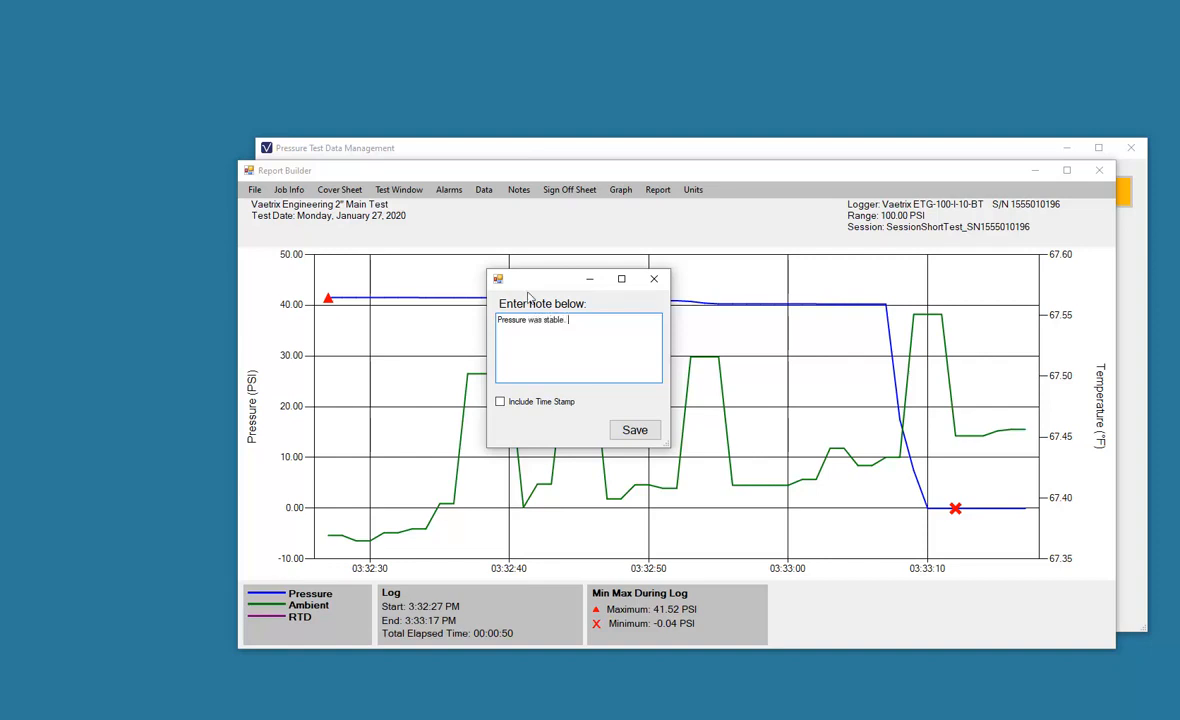
{"action": "left_click", "coordinate": [628, 430]}
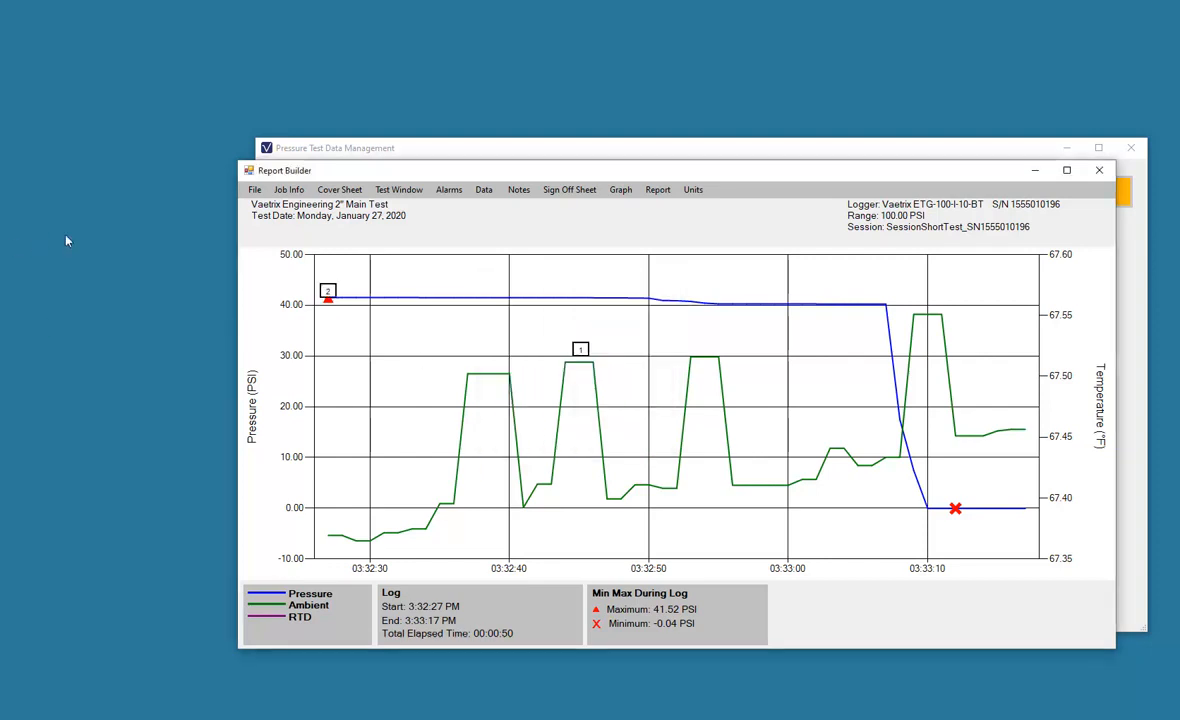
{"action": "mouse_move", "coordinate": [329, 292]}
{"action": "left_mouse_down"}
{"action": "mouse_move", "coordinate": [580, 284]}
{"action": "mouse_move", "coordinate": [619, 298]}
{"action": "left_mouse_up"}
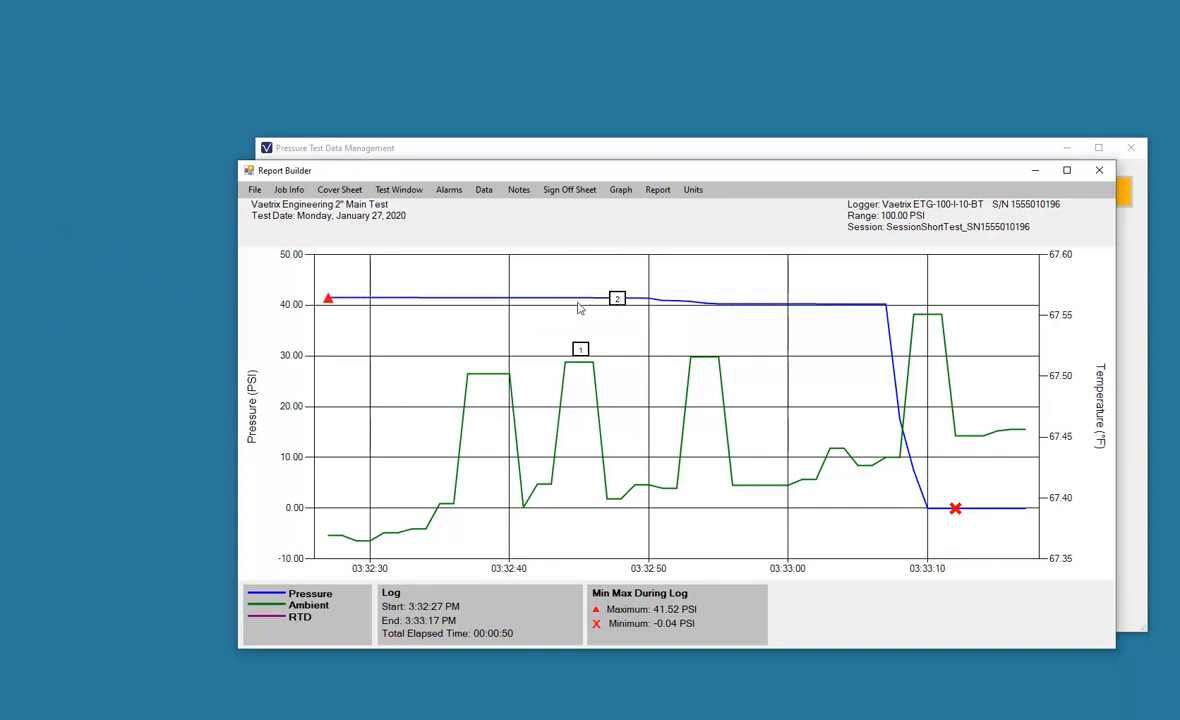
- Preview the notes page, check the listed notes, and close the preview
{"action": "left_click", "coordinate": [520, 190]}
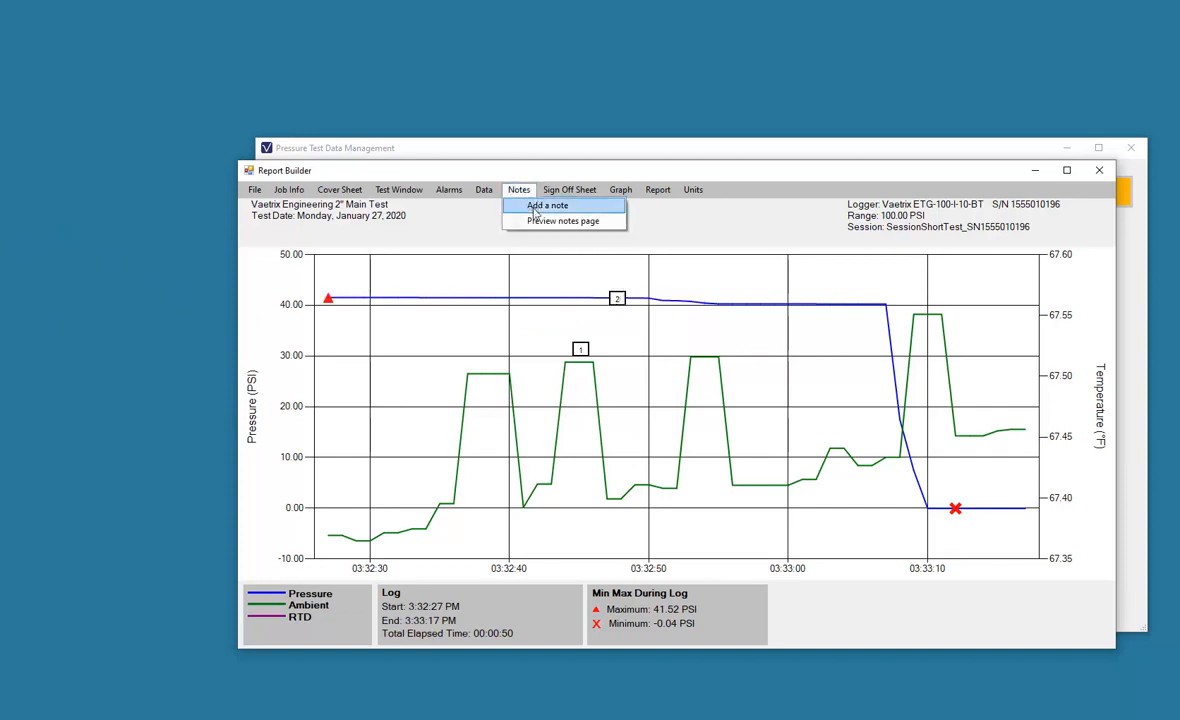
{"action": "left_click", "coordinate": [535, 221]}
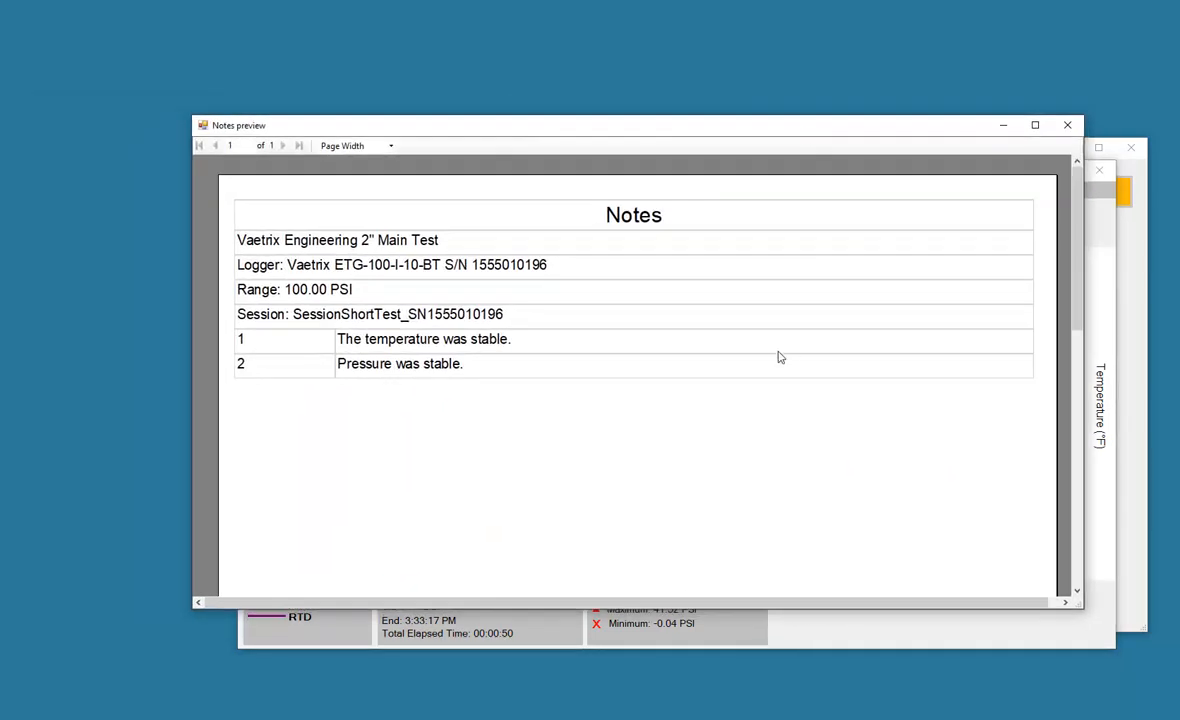
{"action": "scroll", "coordinate": [556, 352], "scroll_direction": "down", "scroll_amount": 1}
{"action": "scroll", "coordinate": [556, 358], "scroll_direction": "up", "scroll_amount": 1}
{"action": "left_click", "coordinate": [1067, 125]}
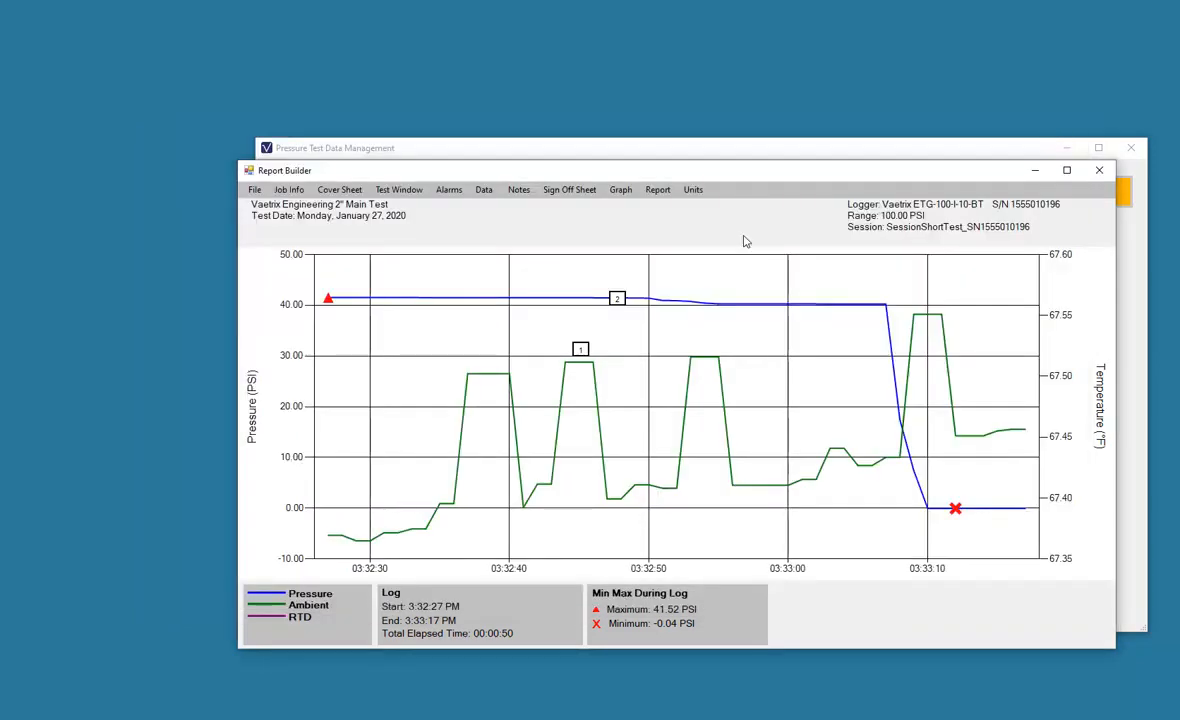
{"action": "left_click", "coordinate": [581, 193]}
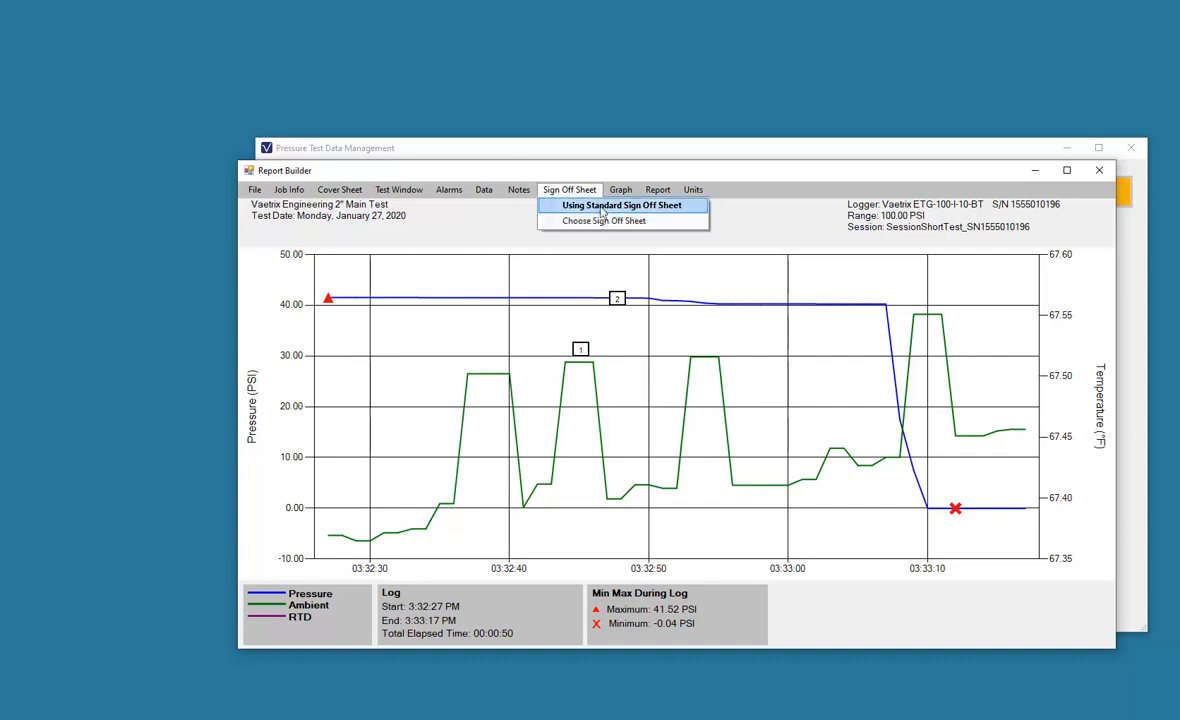
{"action": "mouse_move", "coordinate": [624, 199]}
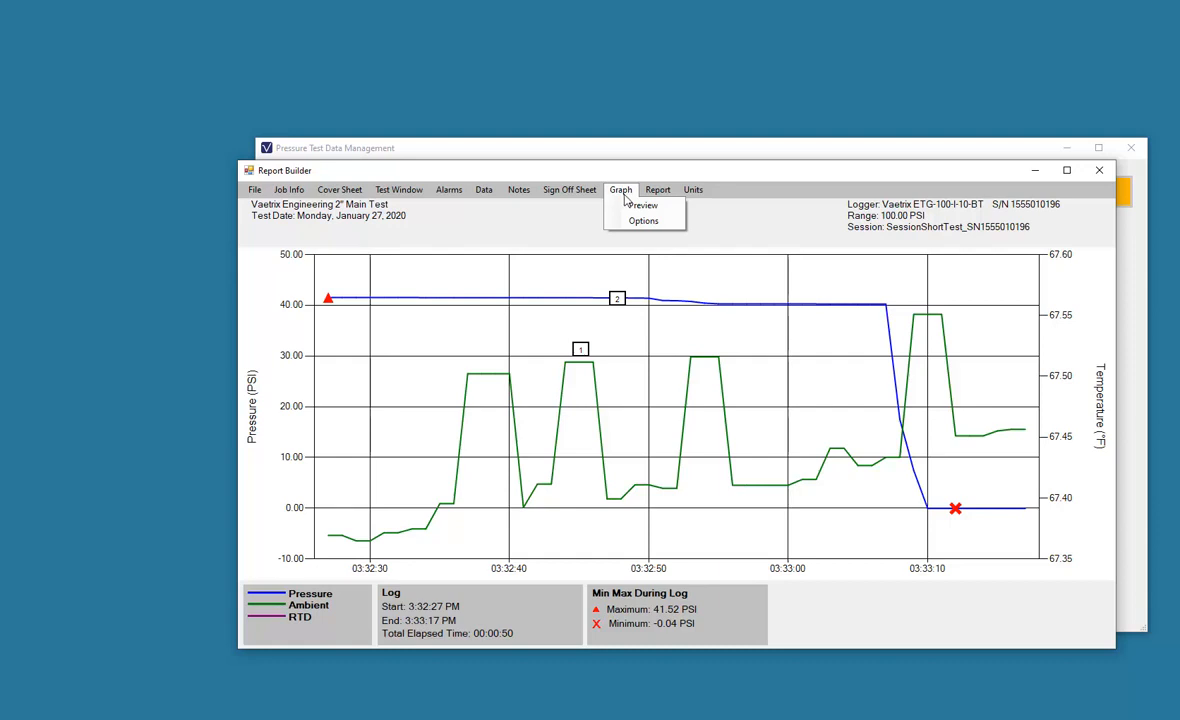
- Preview the graph page, examine its curves, note markers and legend, and close the preview
{"action": "left_click", "coordinate": [630, 206]}
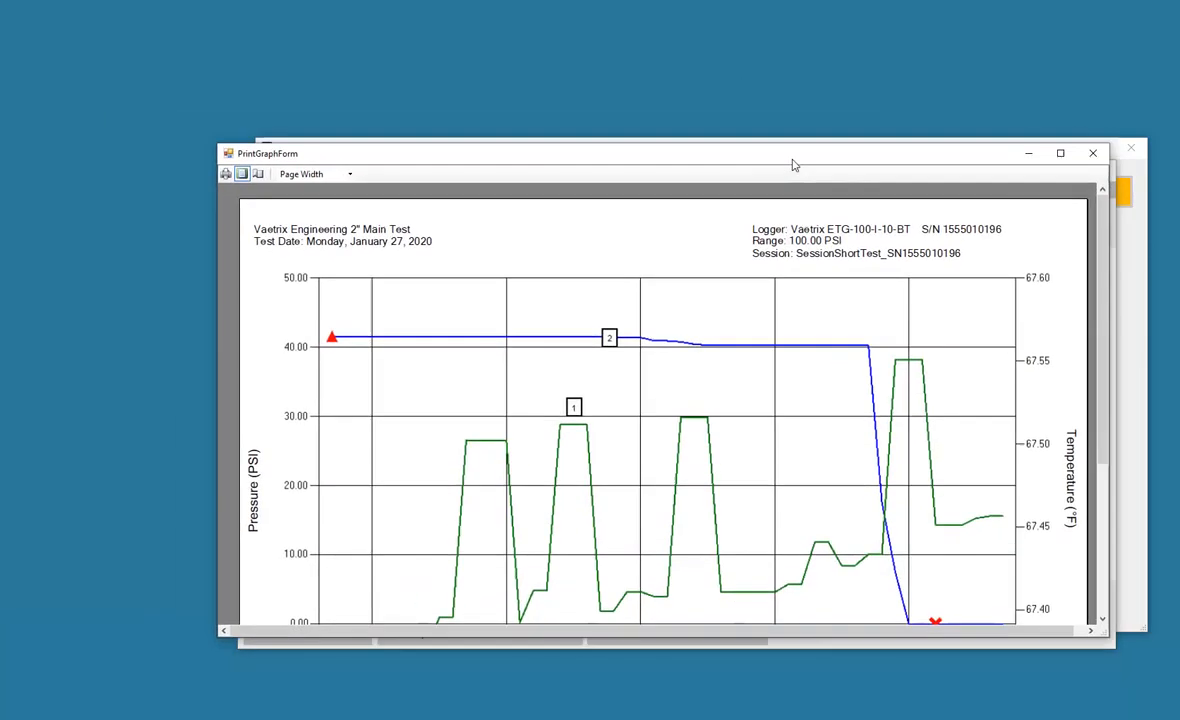
{"action": "scroll", "coordinate": [788, 295], "scroll_direction": "down", "scroll_amount": 1}
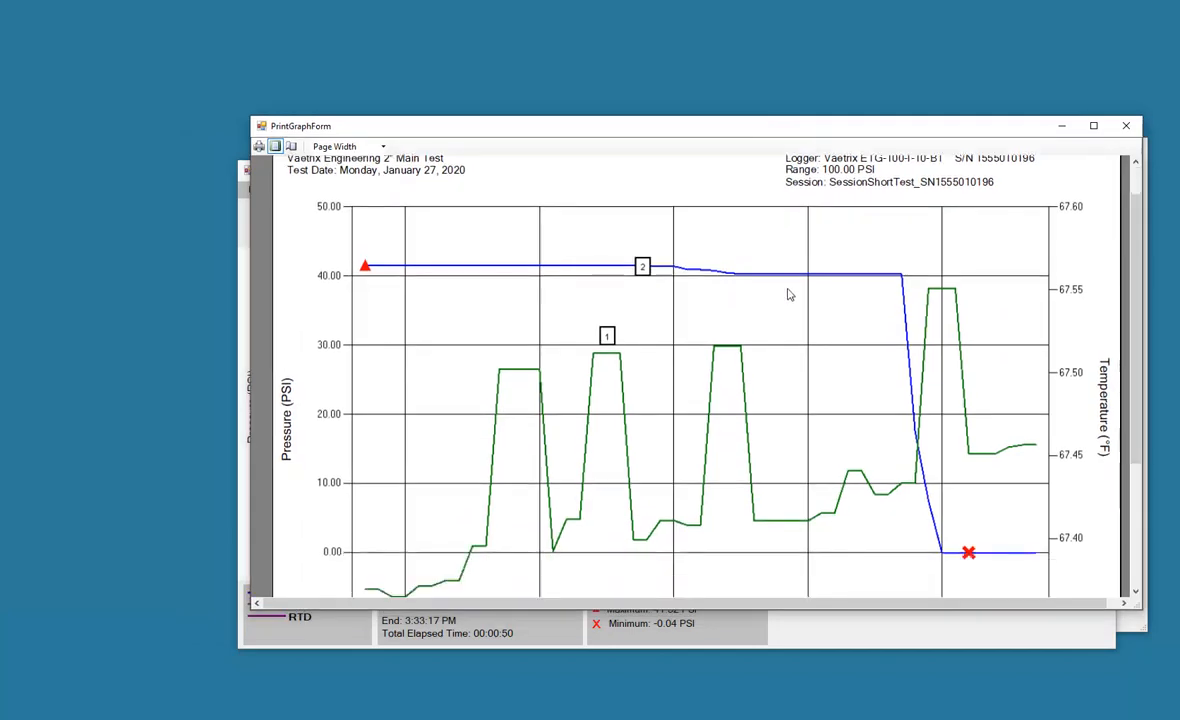
{"action": "scroll", "coordinate": [788, 295], "scroll_direction": "up", "scroll_amount": 1}
{"action": "scroll", "coordinate": [788, 295], "scroll_direction": "down", "scroll_amount": 3}
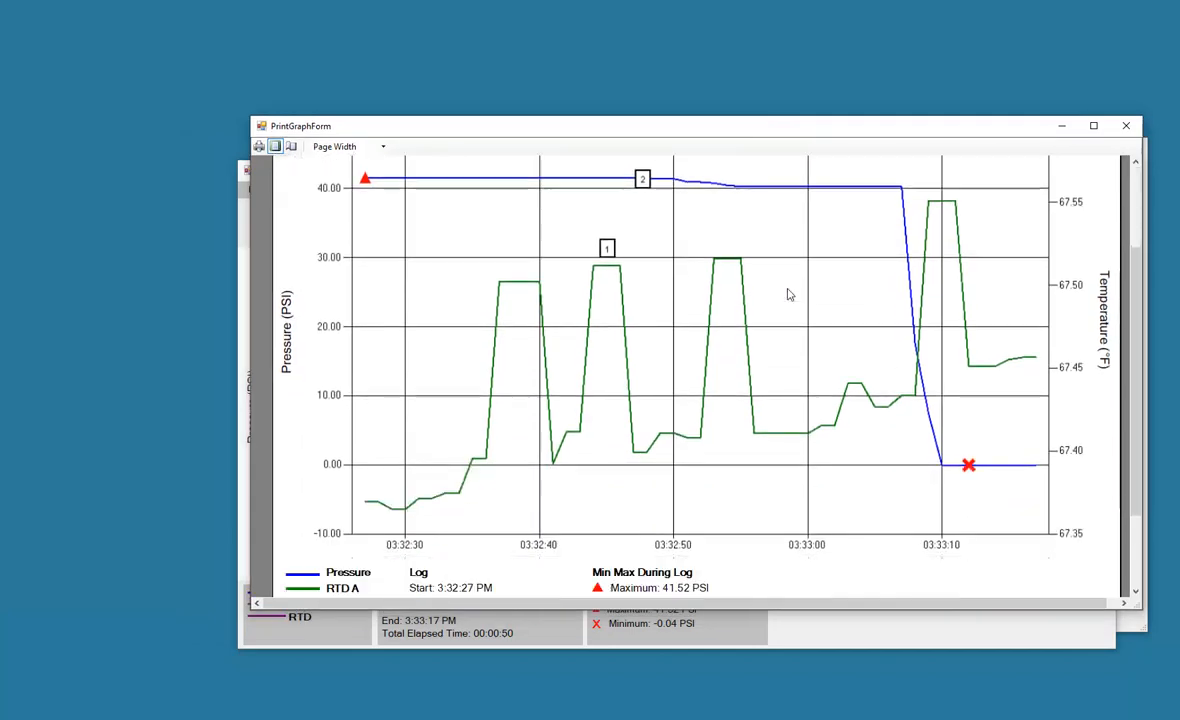
{"action": "scroll", "coordinate": [788, 295], "scroll_direction": "down", "scroll_amount": 1}
{"action": "scroll", "coordinate": [788, 295], "scroll_direction": "up", "scroll_amount": 4}
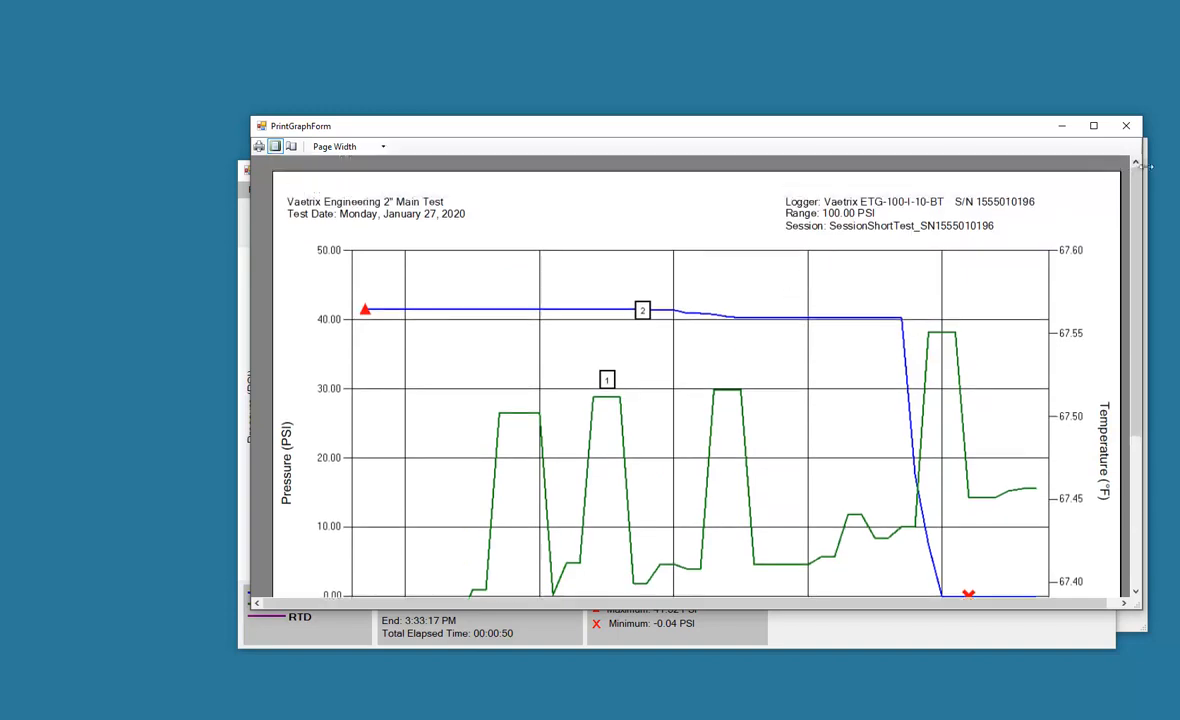
{"action": "left_click", "coordinate": [1127, 126]}
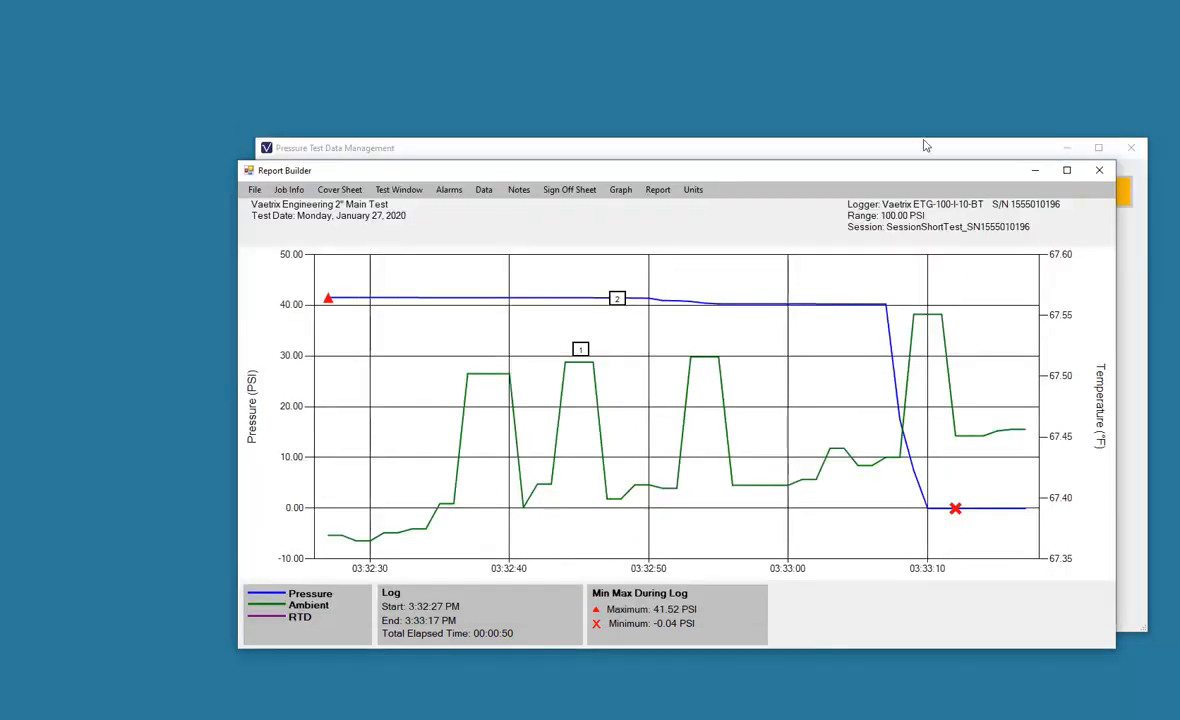
- Check the graph's paper size options and accept A4 (8.5" x 11")
{"action": "left_click", "coordinate": [620, 189]}
{"action": "left_click", "coordinate": [636, 222]}
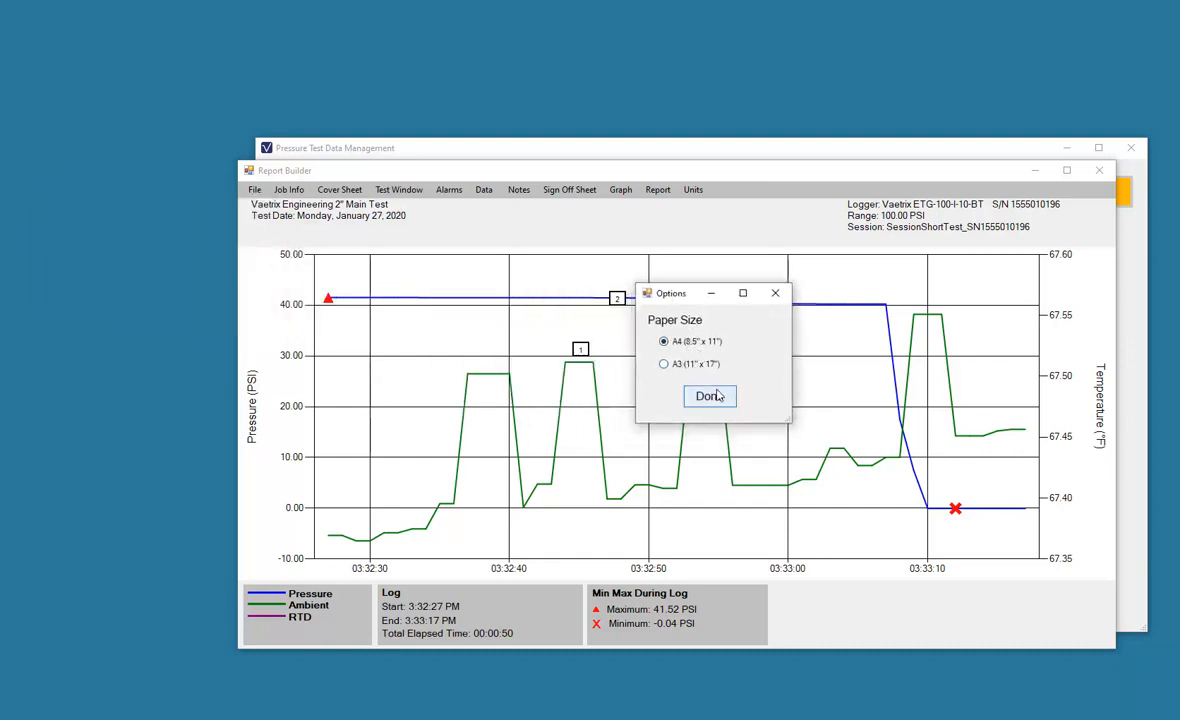
{"action": "left_click", "coordinate": [712, 396]}
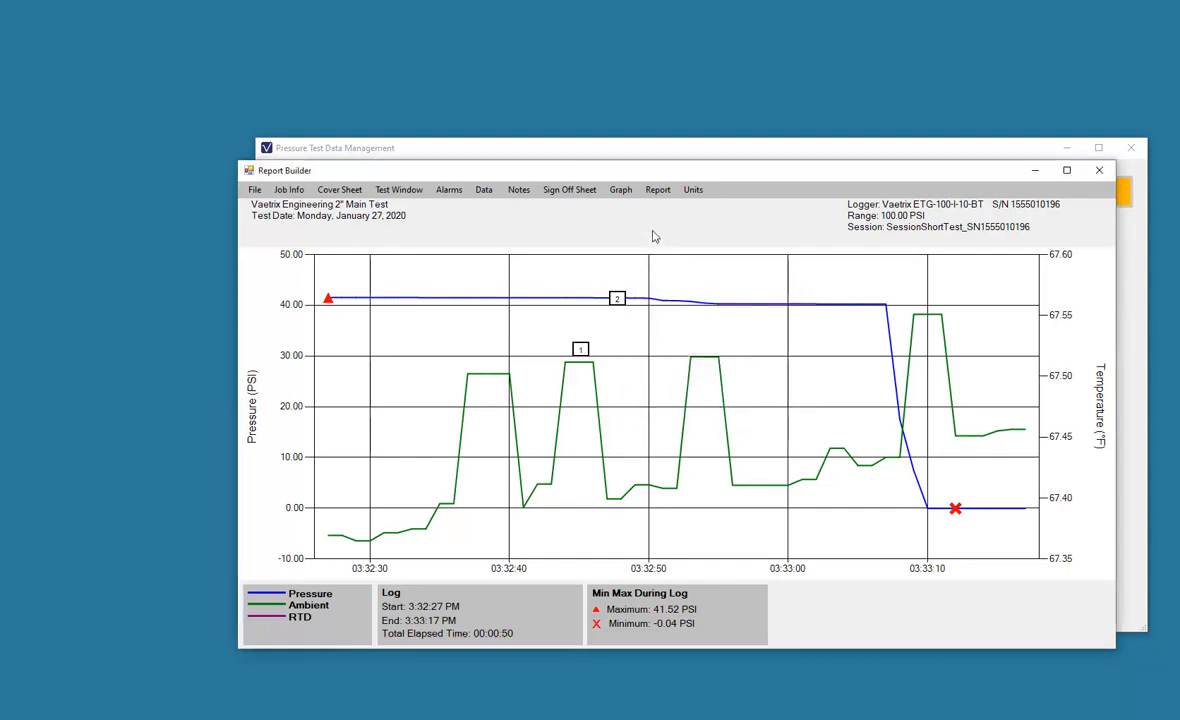
- Preview the full report and examine its cover page down to the dates and report number in the footer
{"action": "left_click", "coordinate": [658, 193]}
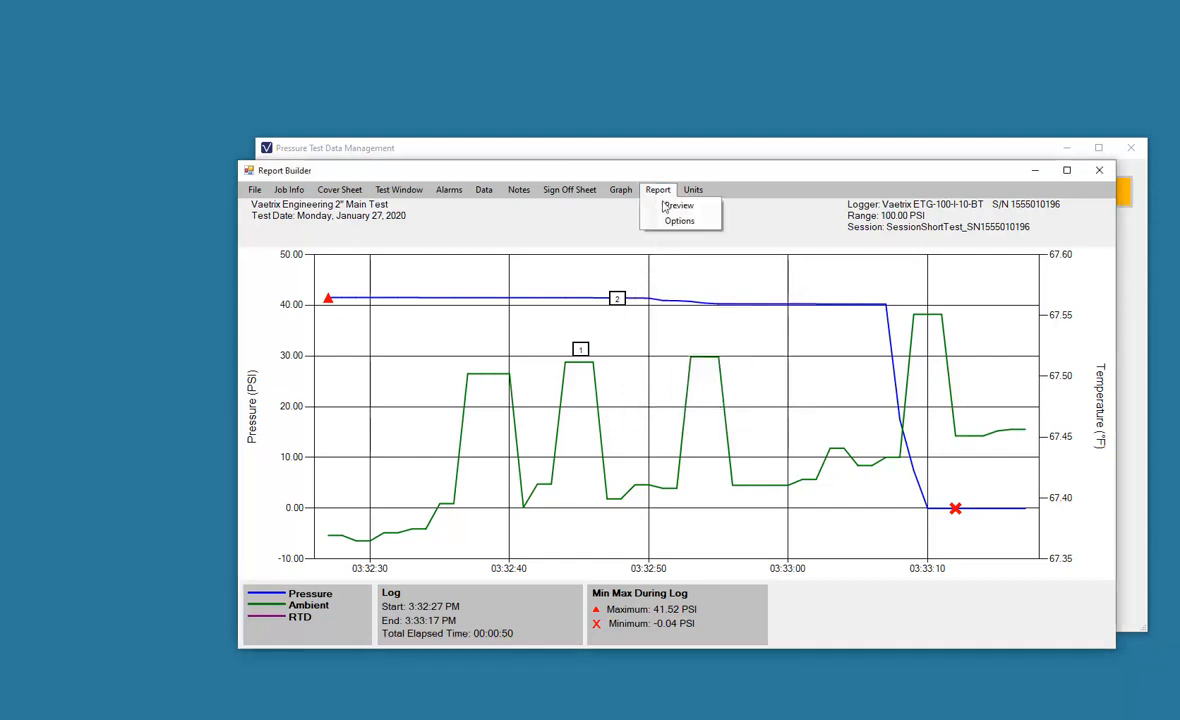
{"action": "left_click", "coordinate": [676, 206]}
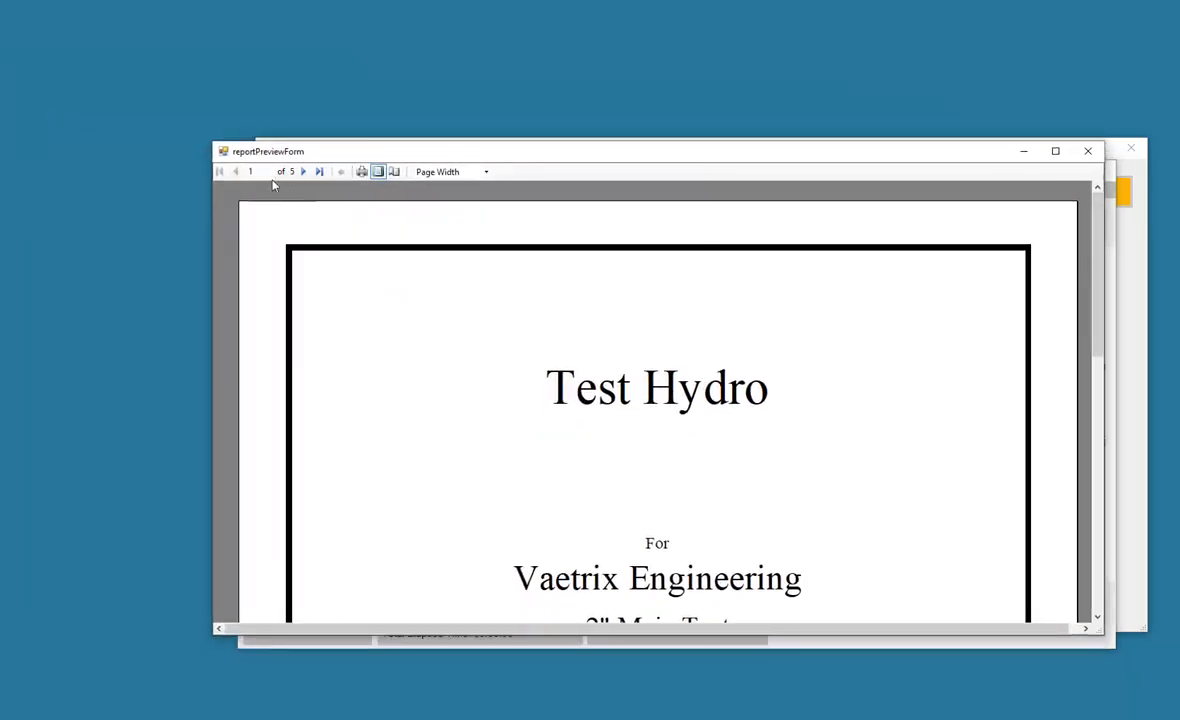
{"action": "scroll", "coordinate": [564, 306], "scroll_direction": "down", "scroll_amount": 3}
{"action": "scroll", "coordinate": [564, 310], "scroll_direction": "down", "scroll_amount": 12}
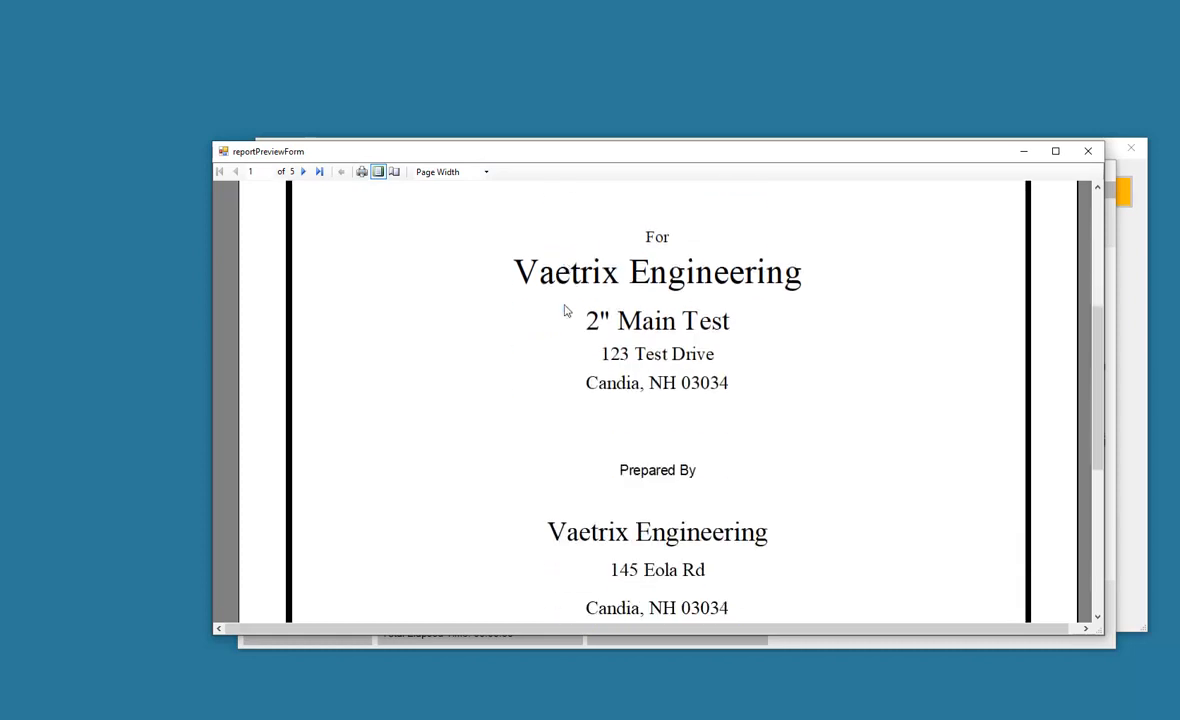
{"action": "scroll", "coordinate": [564, 310], "scroll_direction": "down", "scroll_amount": 2}
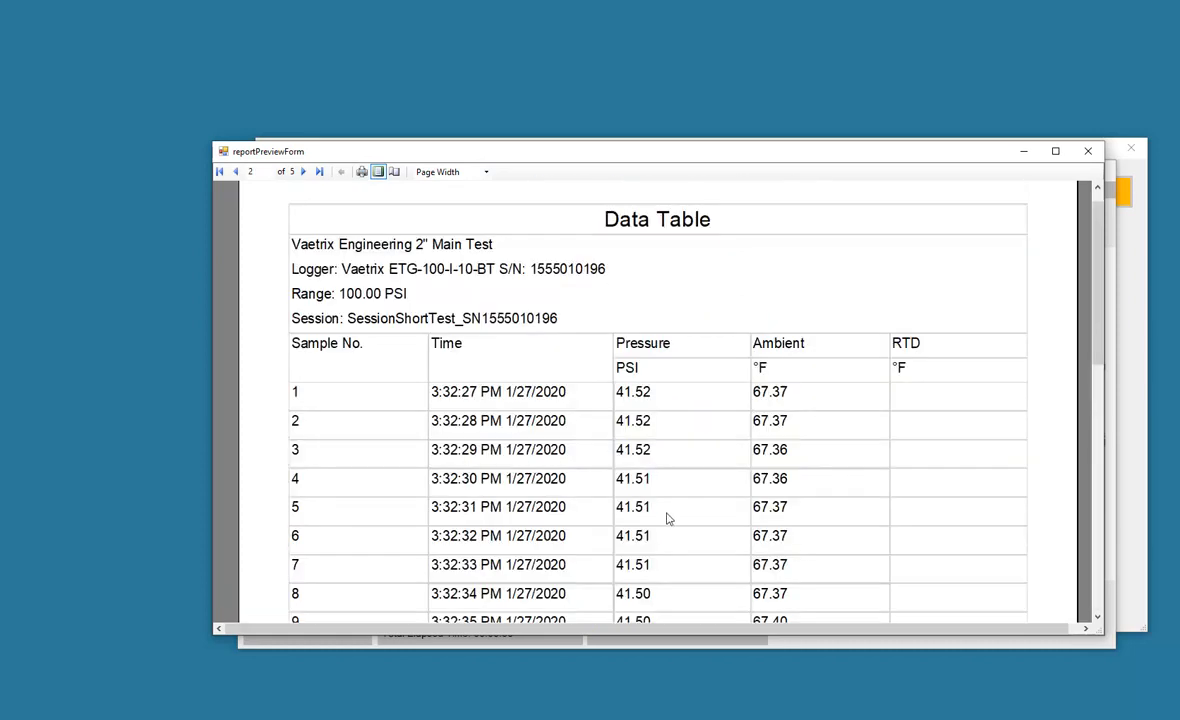
{"action": "scroll", "coordinate": [612, 360], "scroll_direction": "up", "scroll_amount": 1}
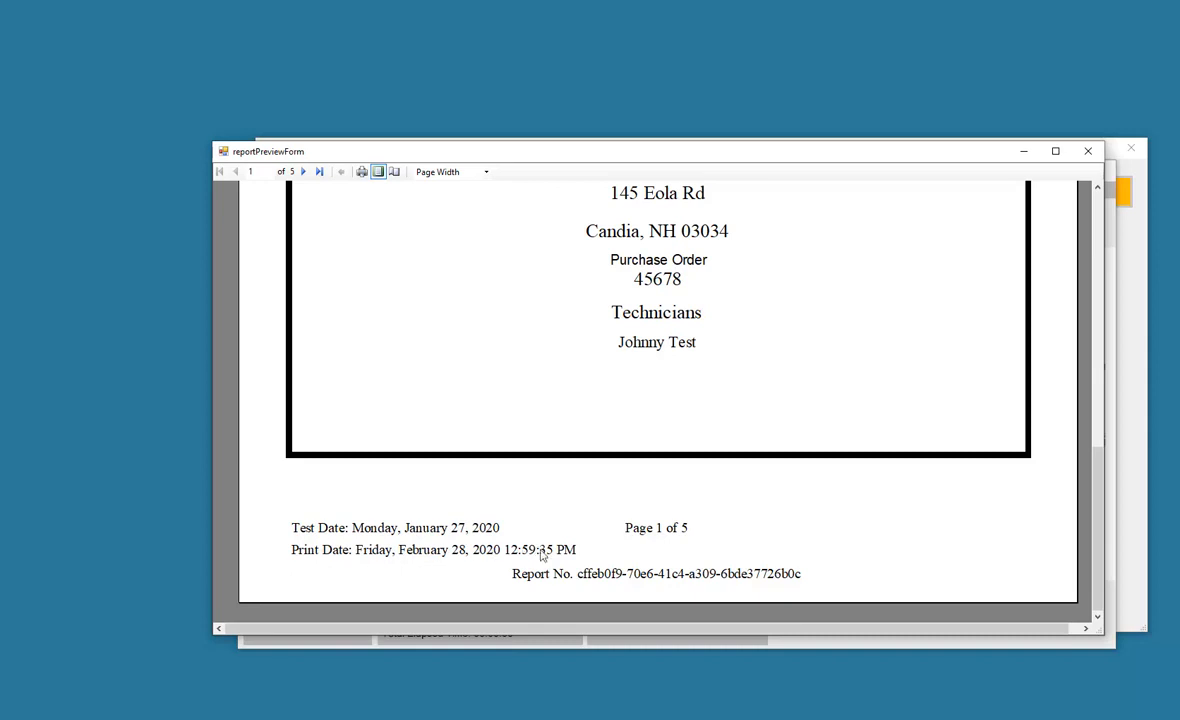
- Read through the report's data table, notes and signatures pages, and close the report preview
{"action": "scroll", "coordinate": [641, 510], "scroll_direction": "down", "scroll_amount": 8}
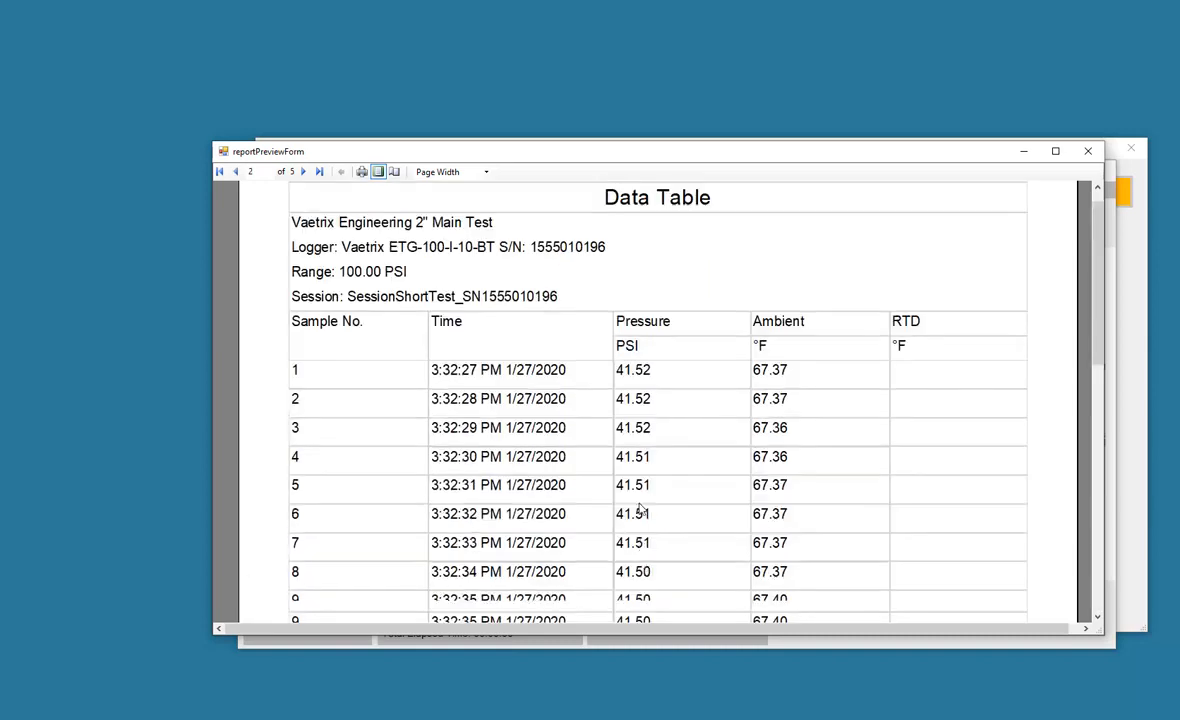
{"action": "scroll", "coordinate": [641, 508], "scroll_direction": "down", "scroll_amount": 10}
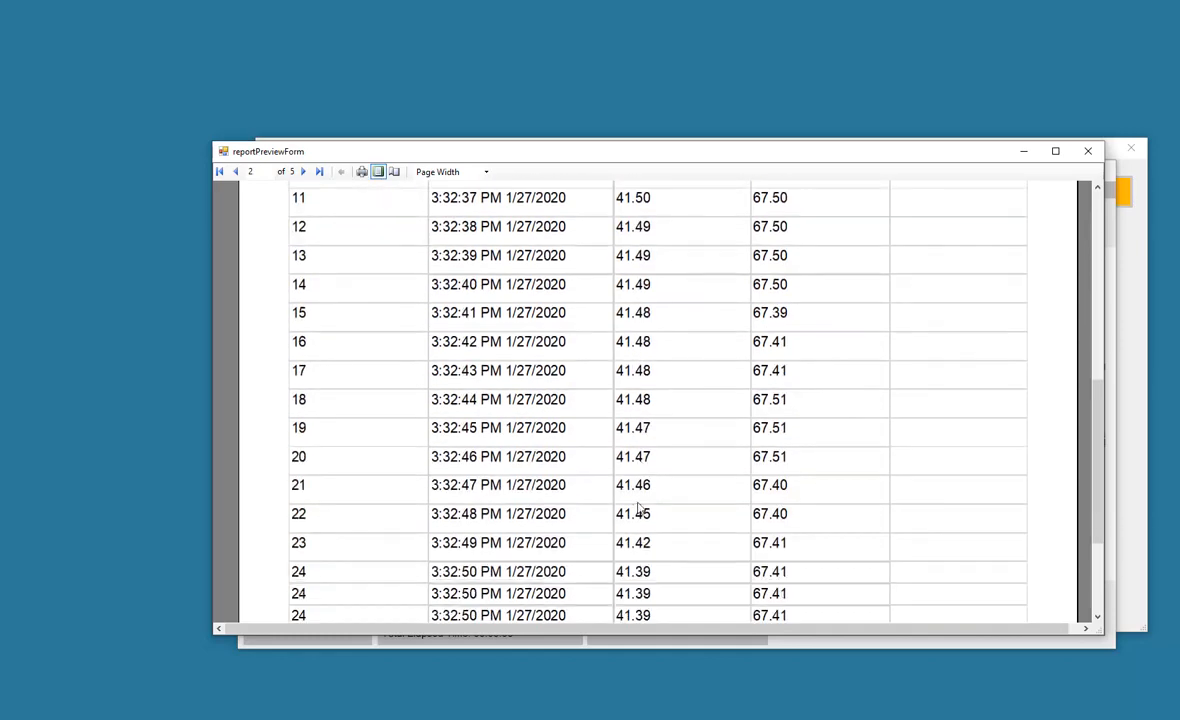
{"action": "scroll", "coordinate": [641, 508], "scroll_direction": "down", "scroll_amount": 10}
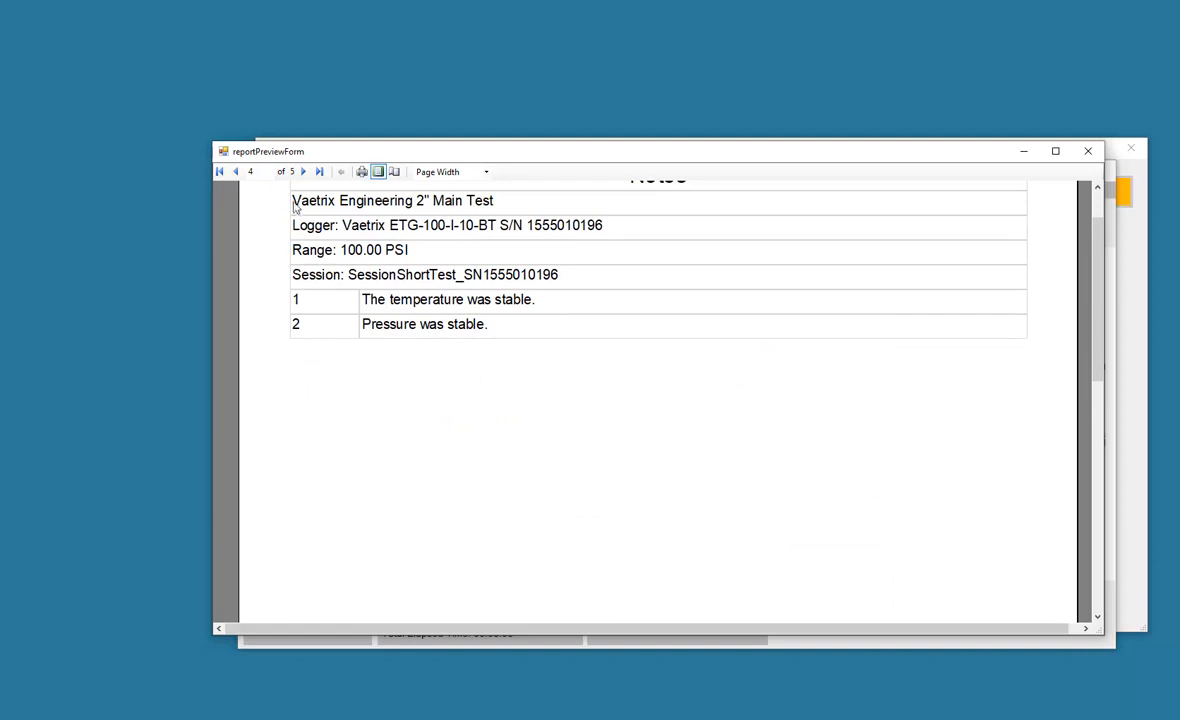
{"action": "scroll", "coordinate": [612, 418], "scroll_direction": "down", "scroll_amount": 8}
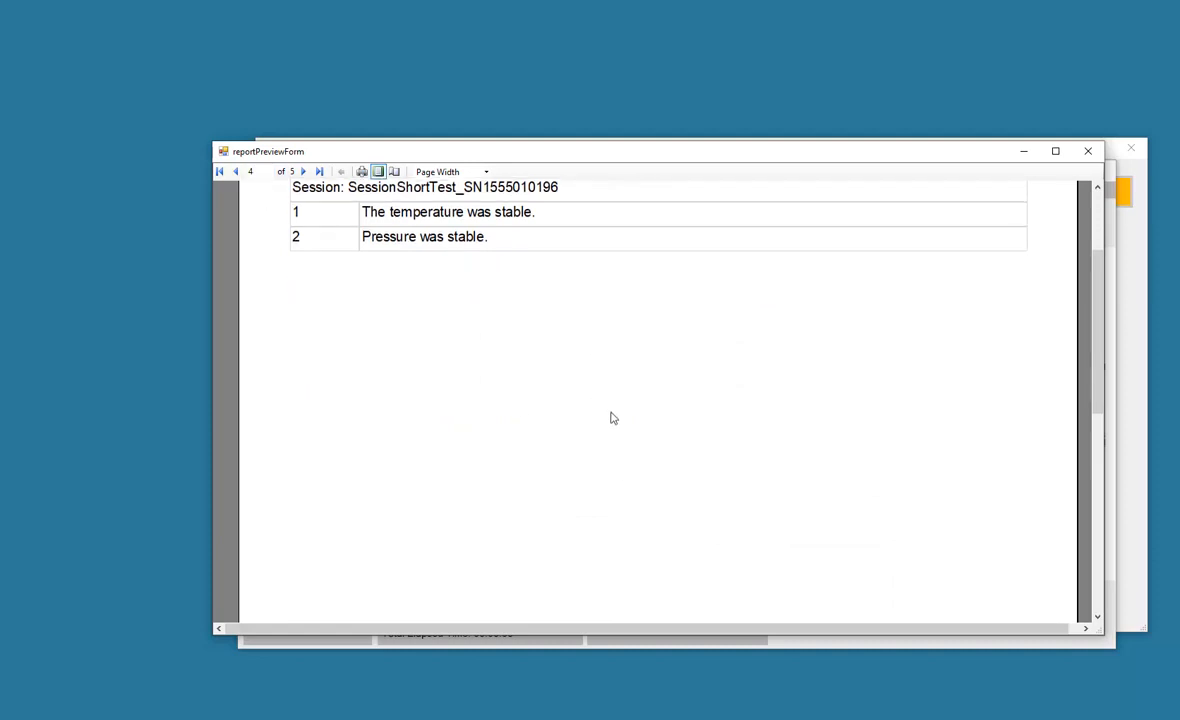
{"action": "scroll", "coordinate": [609, 417], "scroll_direction": "down", "scroll_amount": 5}
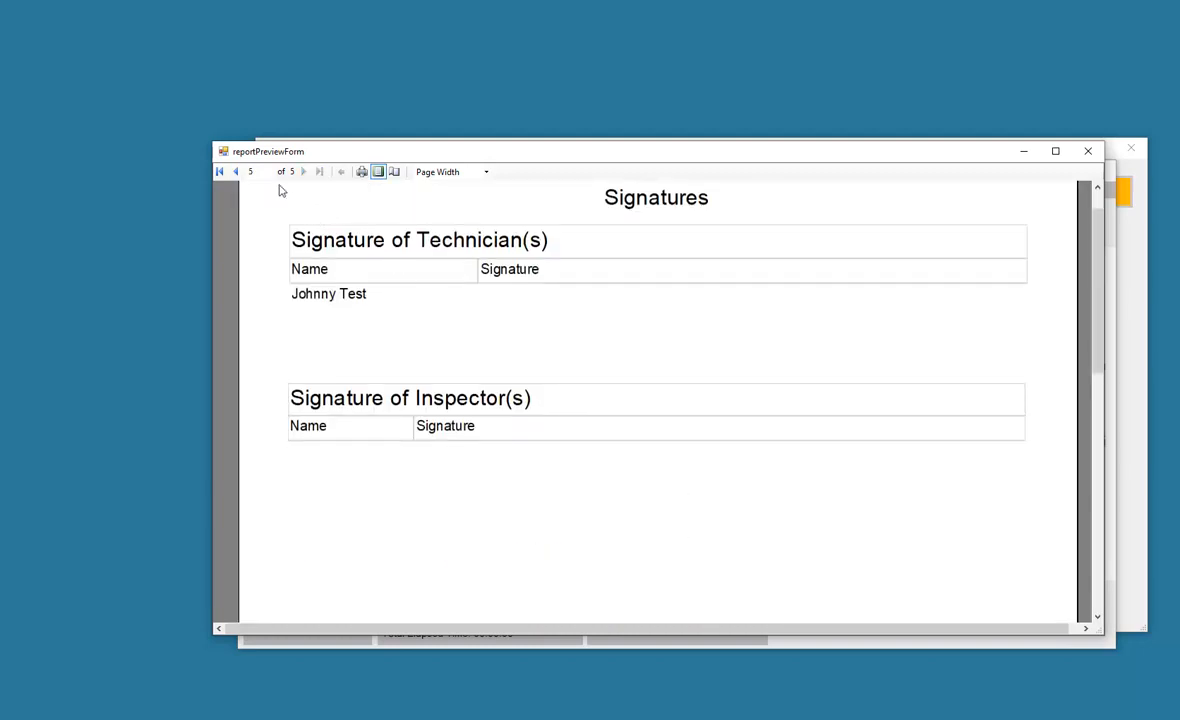
{"action": "scroll", "coordinate": [281, 190], "scroll_direction": "up", "scroll_amount": 15}
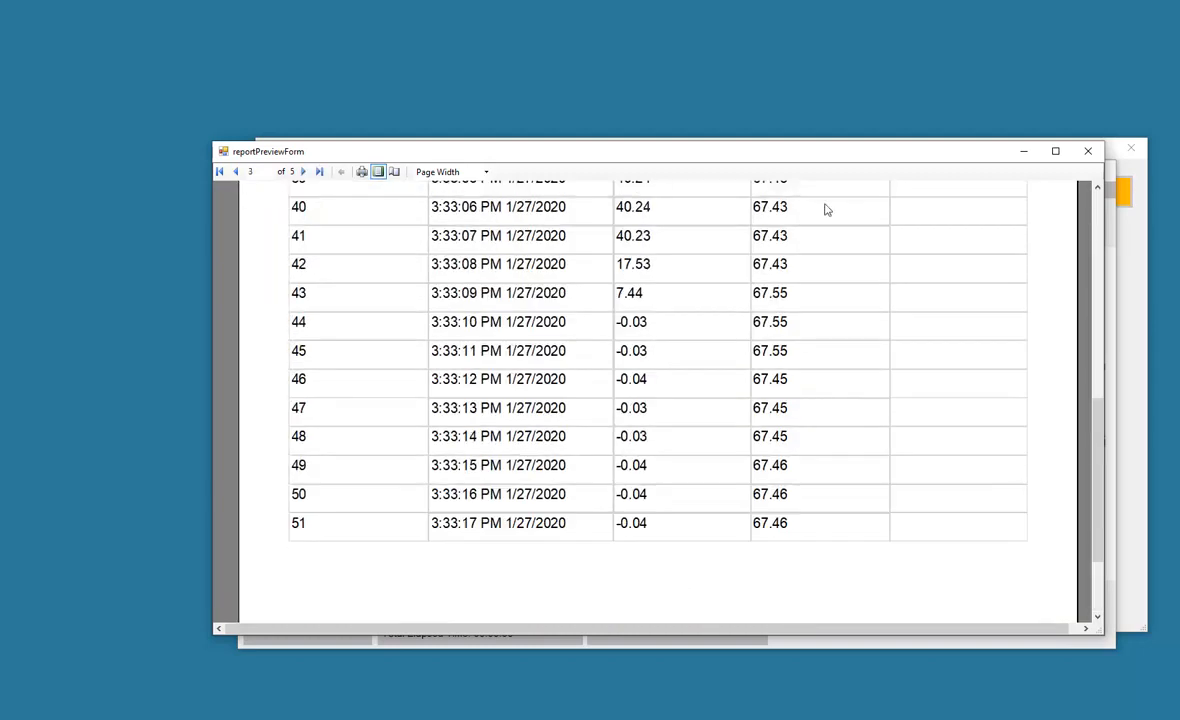
{"action": "left_click", "coordinate": [1088, 151]}
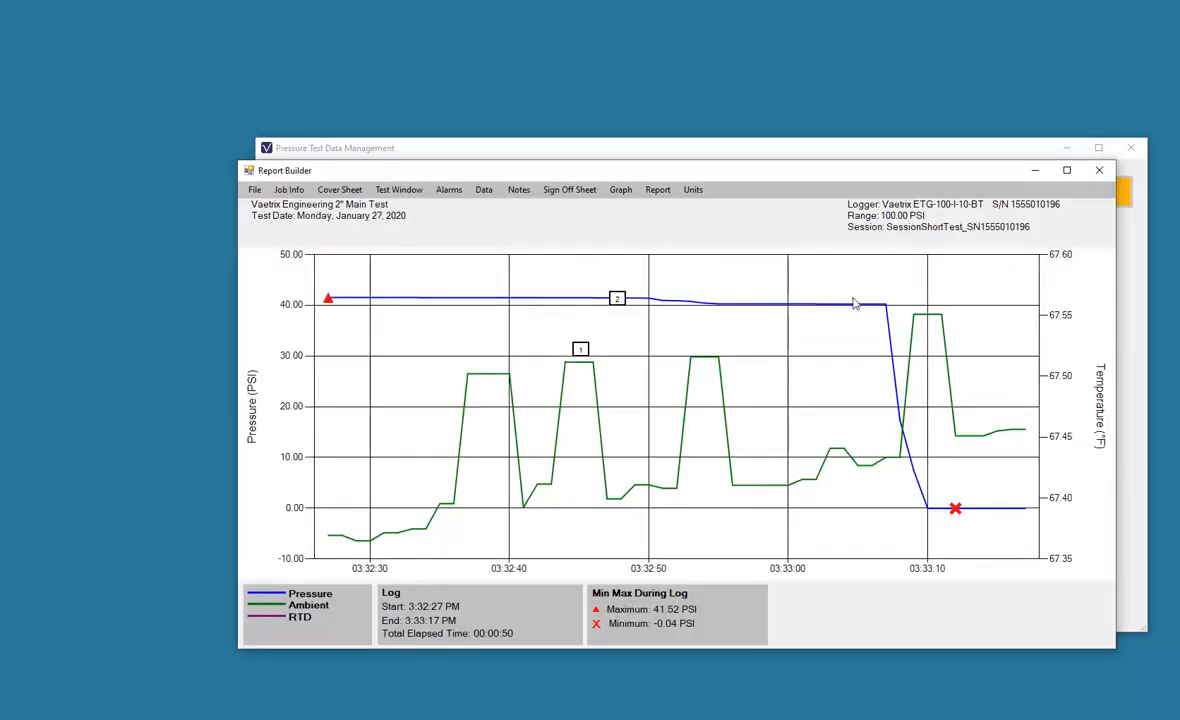
{"action": "left_click", "coordinate": [692, 192]}
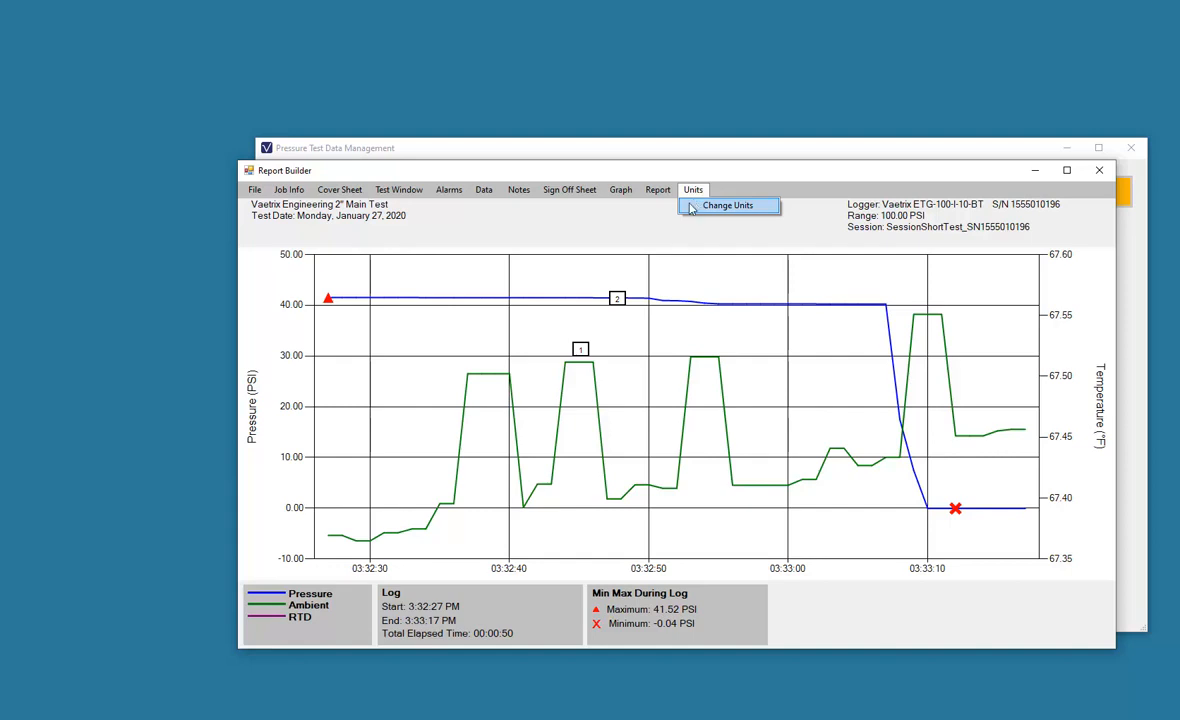
{"action": "left_click", "coordinate": [262, 195]}
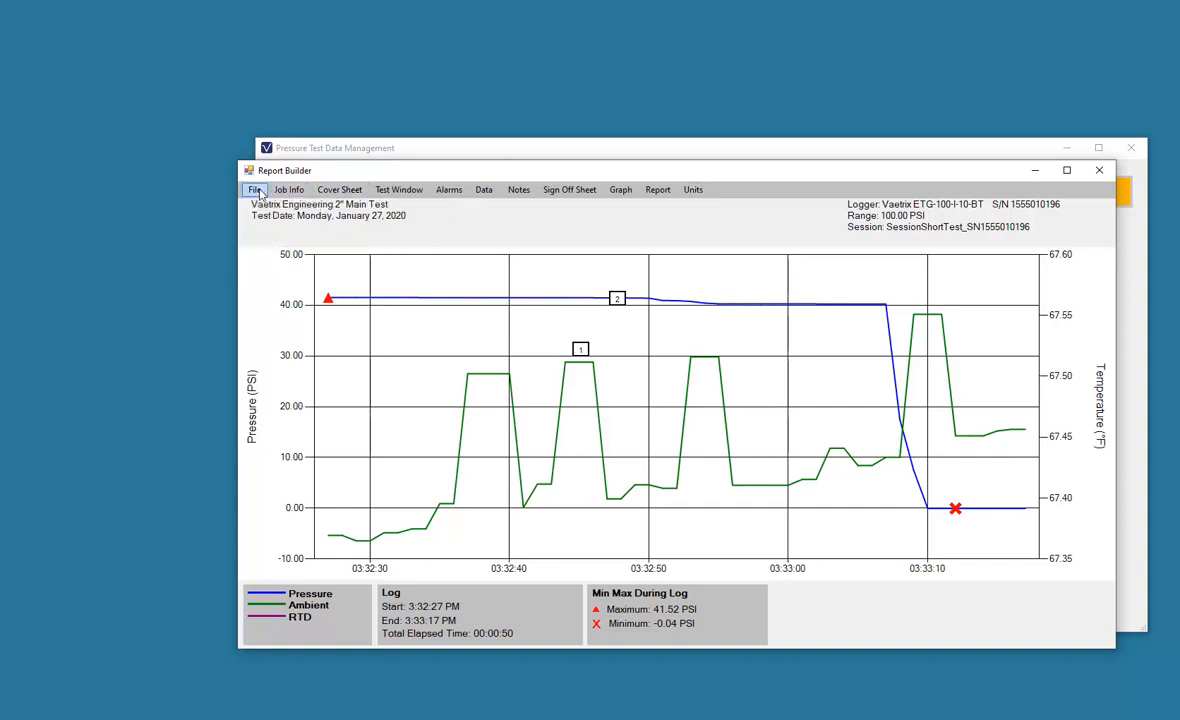
- Save the report as an .rpt file in Documents, removing the inch mark from the proposed file name and appending 2-28-20
{"action": "left_click", "coordinate": [257, 192]}
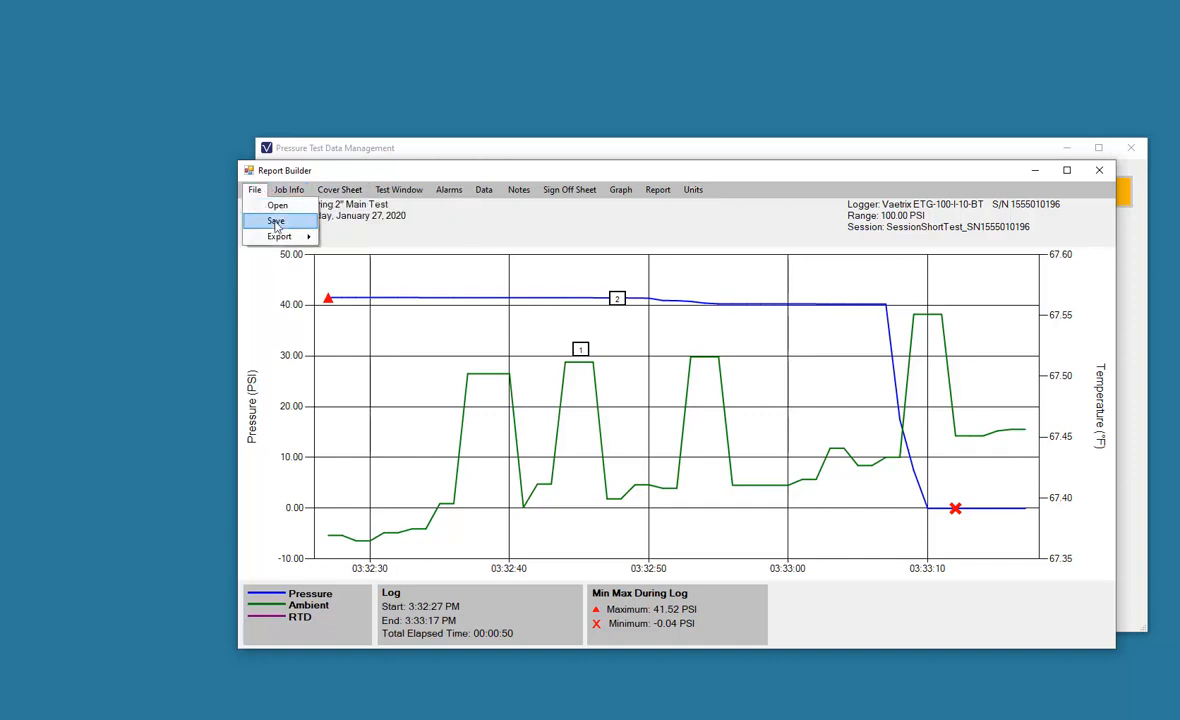
{"action": "left_click", "coordinate": [276, 222]}
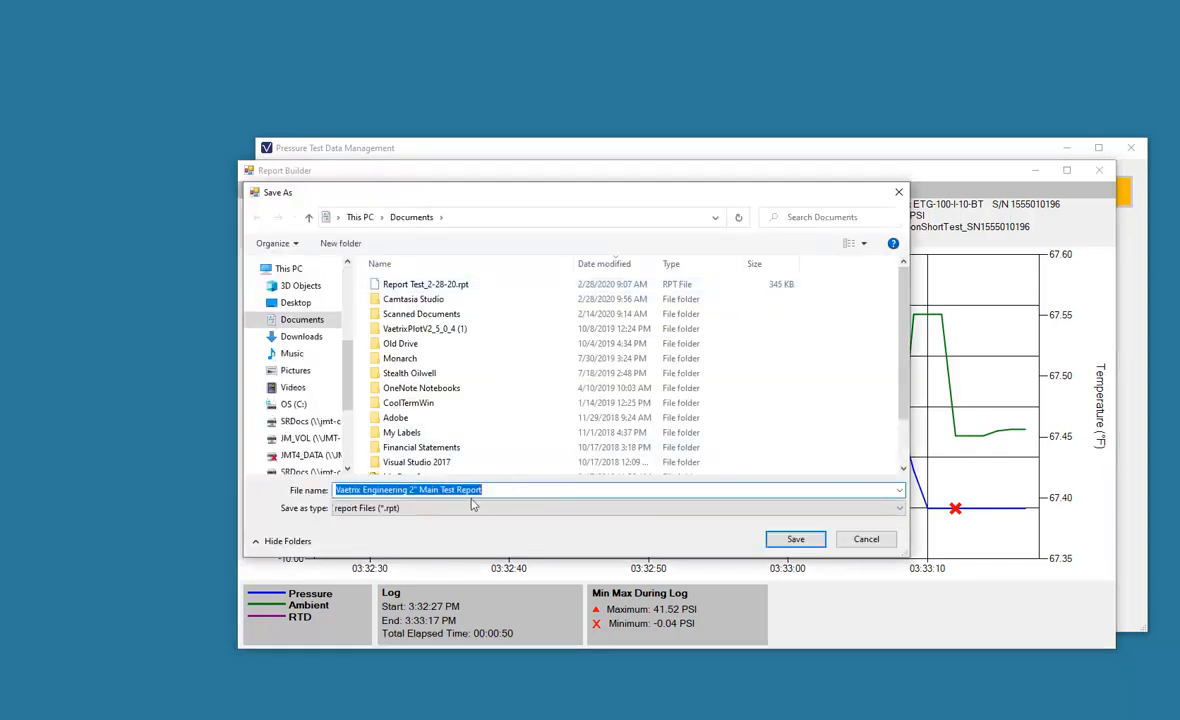
{"action": "left_click", "coordinate": [417, 490]}
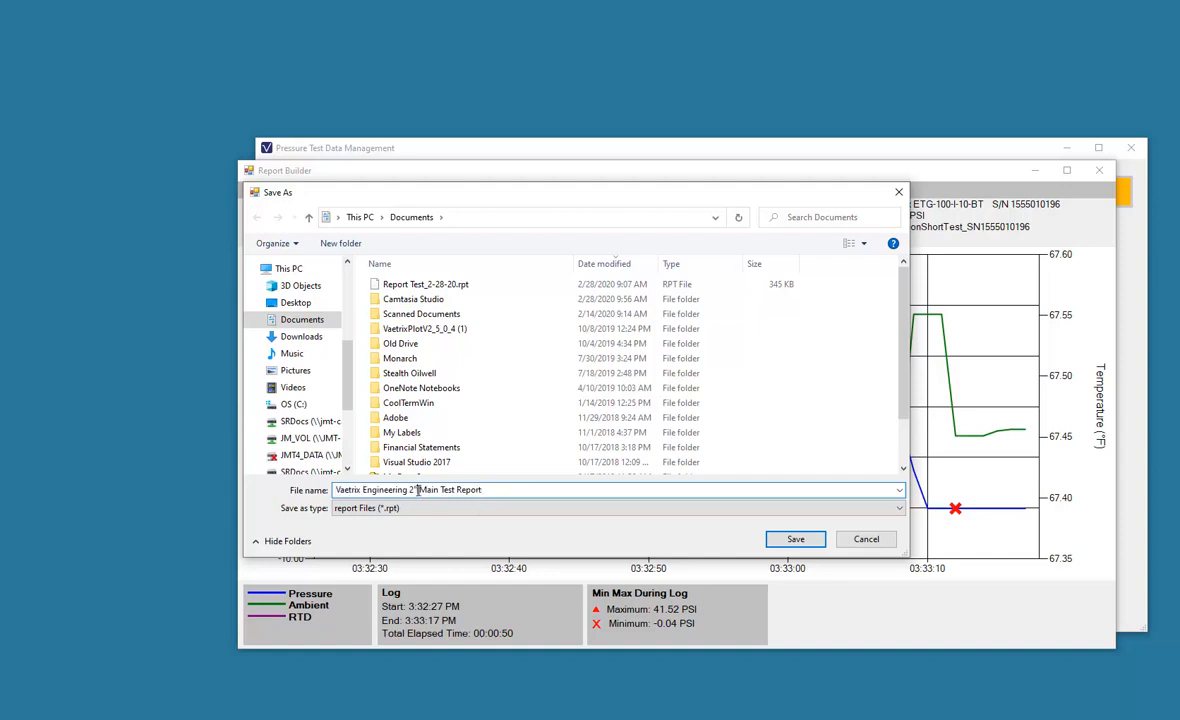
{"action": "key", "text": "BackSpace"}
{"action": "left_click", "coordinate": [513, 489]}
{"action": "type", "text": "2-28-20"}
{"action": "left_click", "coordinate": [797, 540]}
{"action": "left_click", "coordinate": [641, 420]}
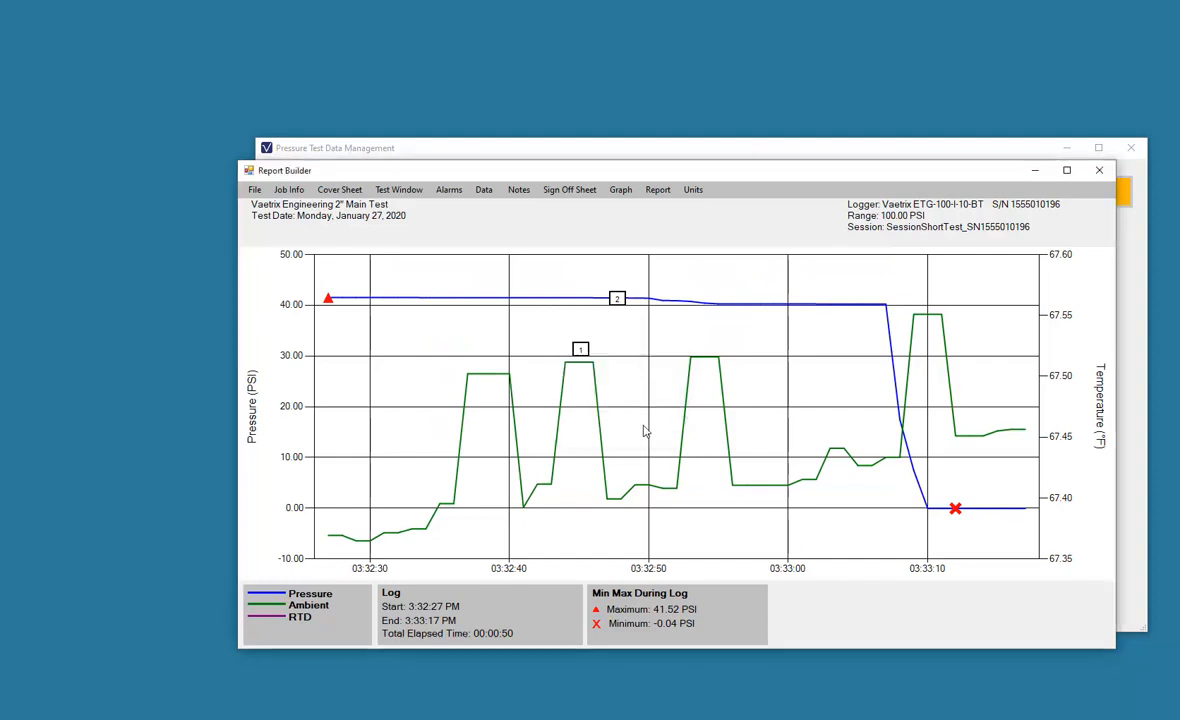